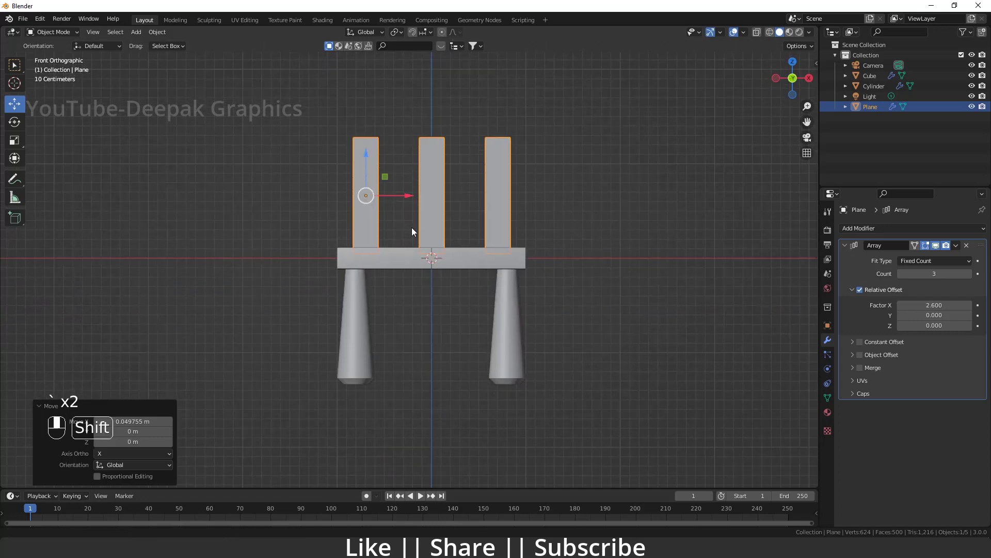
- Add a plane mesh for the chair's backrest panel and align it to the front view
scroll(410, 220, up, 2)
scroll(410, 220, up, 1)
scroll(410, 220, down, 4)
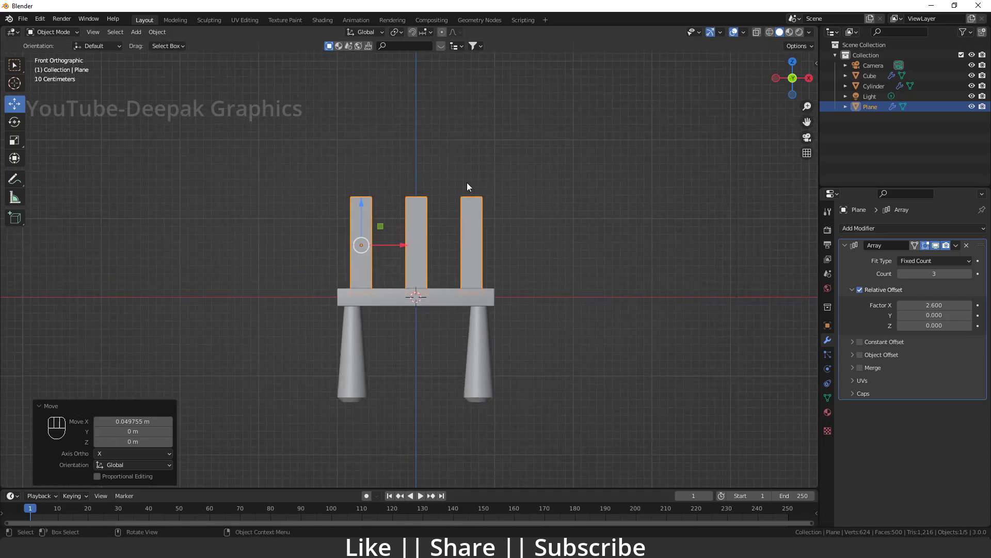
key(shift+a)
mouse_move(385, 184)
click(418, 184)
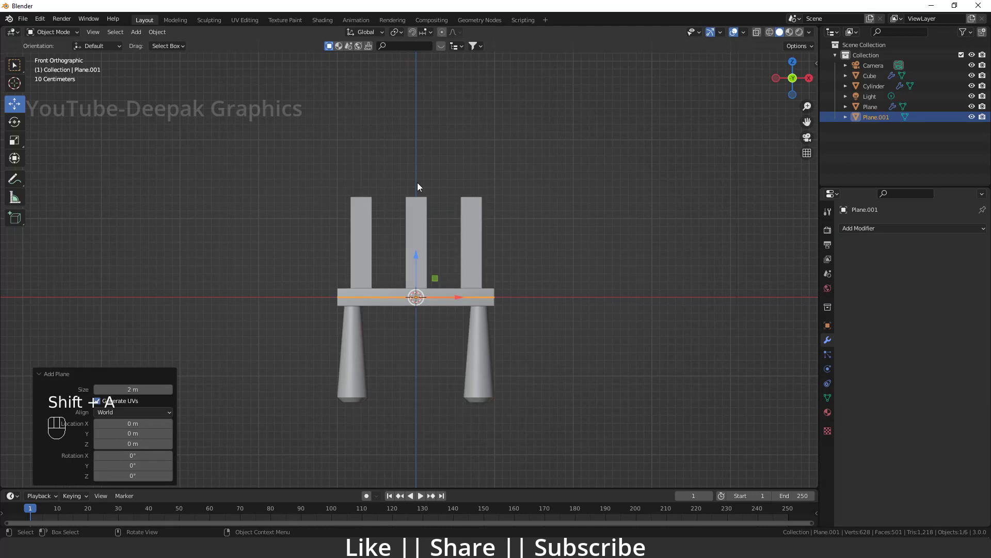
click(121, 412)
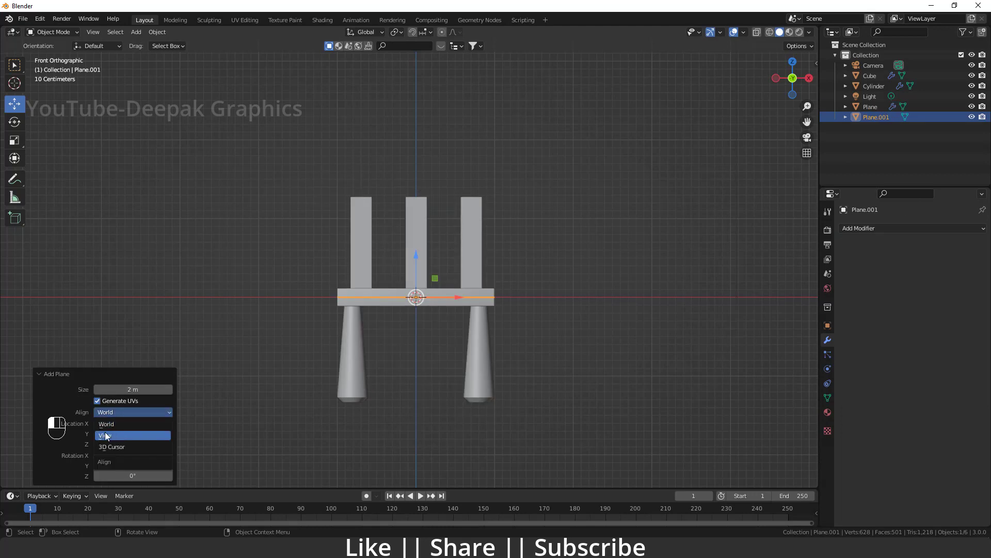
click(121, 436)
- Position the plane over the upper ends of the slats with a reduced height, and apply its scale
drag(413, 270, 417, 123)
click(14, 138)
key(w)
key(ctrl+a)
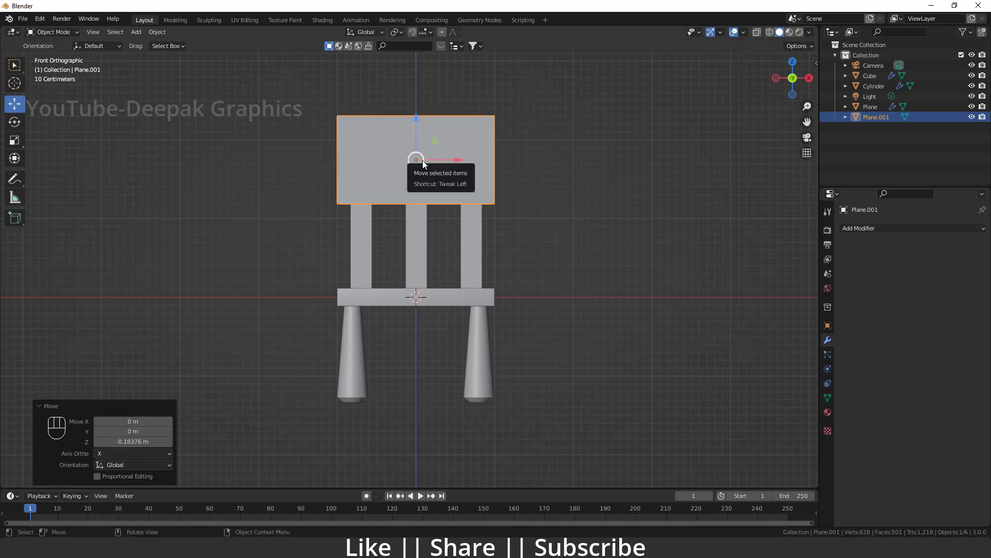
key(ctrl+a)
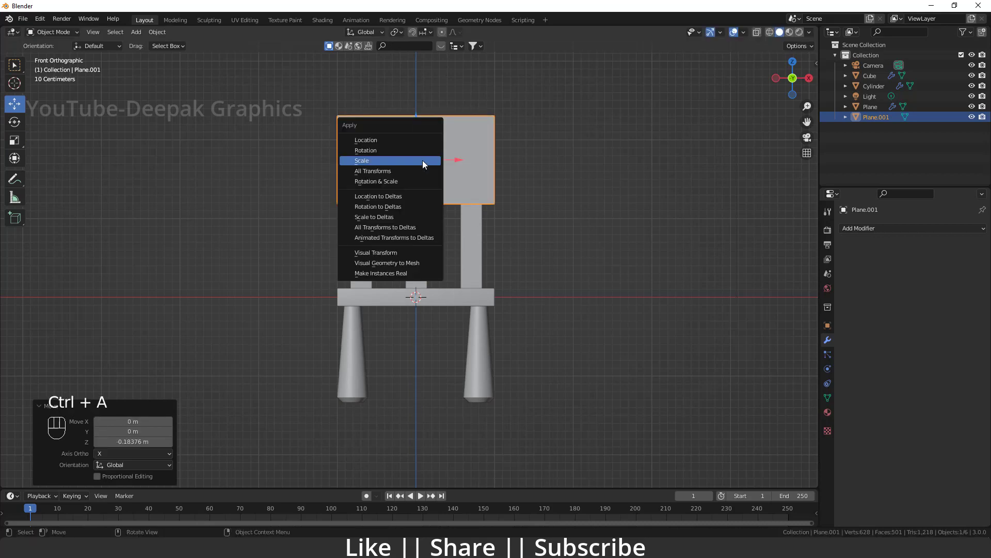
click(422, 160)
- Taper the plane by scaling its bottom edge to about 0.805
scroll(421, 172, up, 4)
key(Tab)
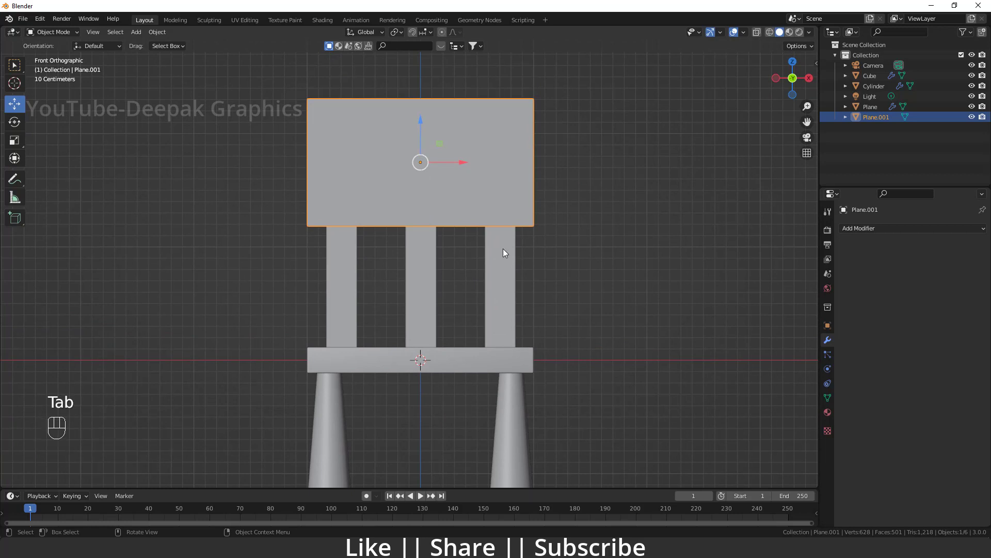
key(Tab)
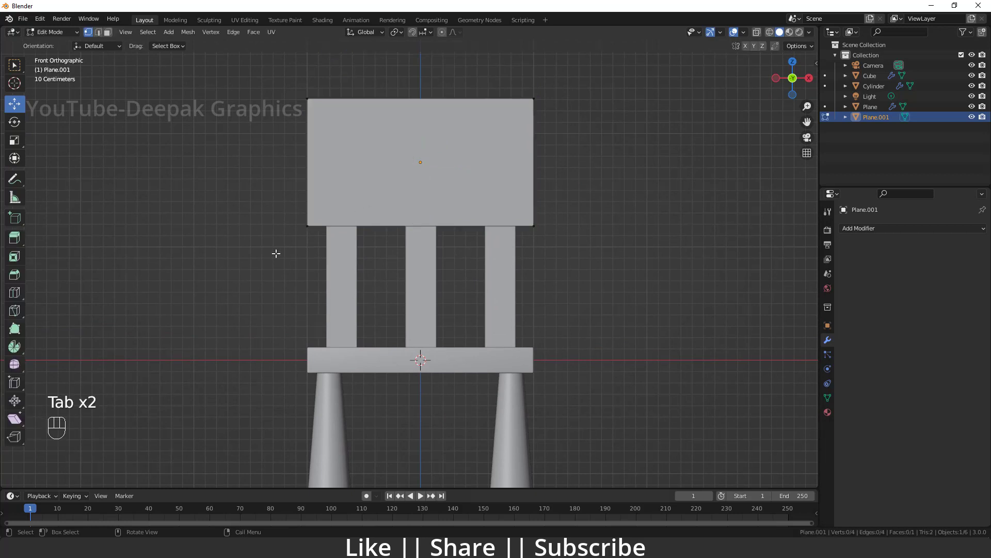
drag(225, 194, 508, 267)
key(s)
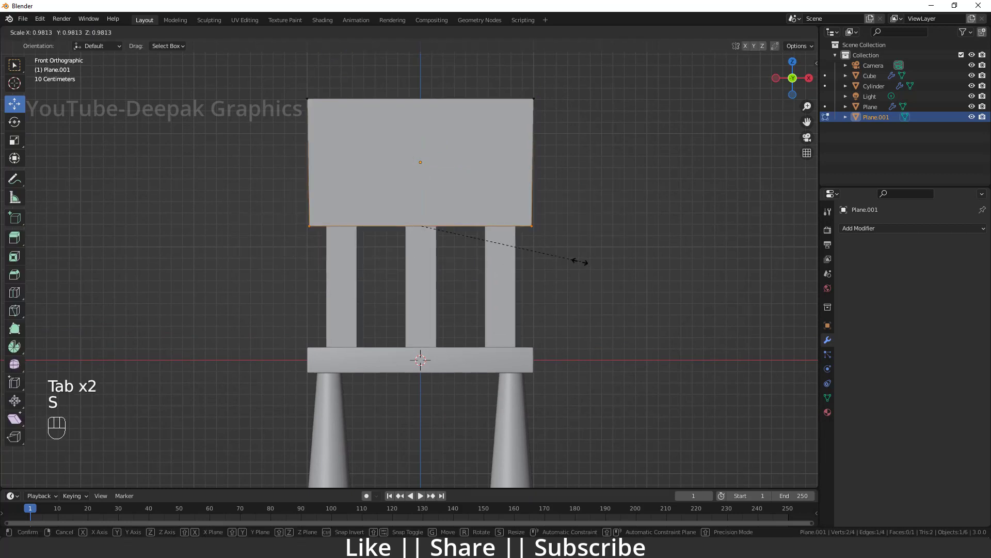
click(550, 263)
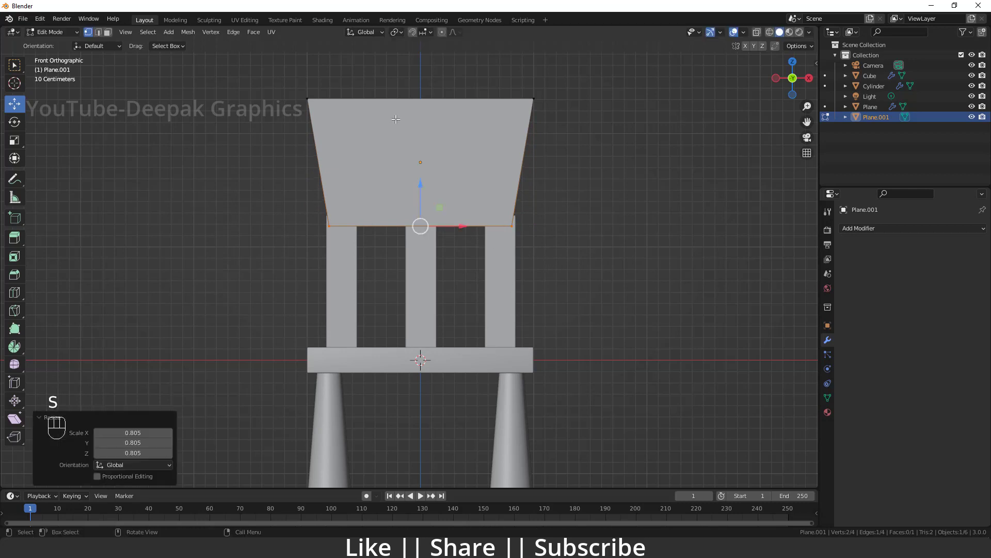
- Lower the plane's top edge slightly to reduce the height of the backrest panel
drag(272, 71, 626, 128)
drag(417, 60, 418, 79)
click(608, 148)
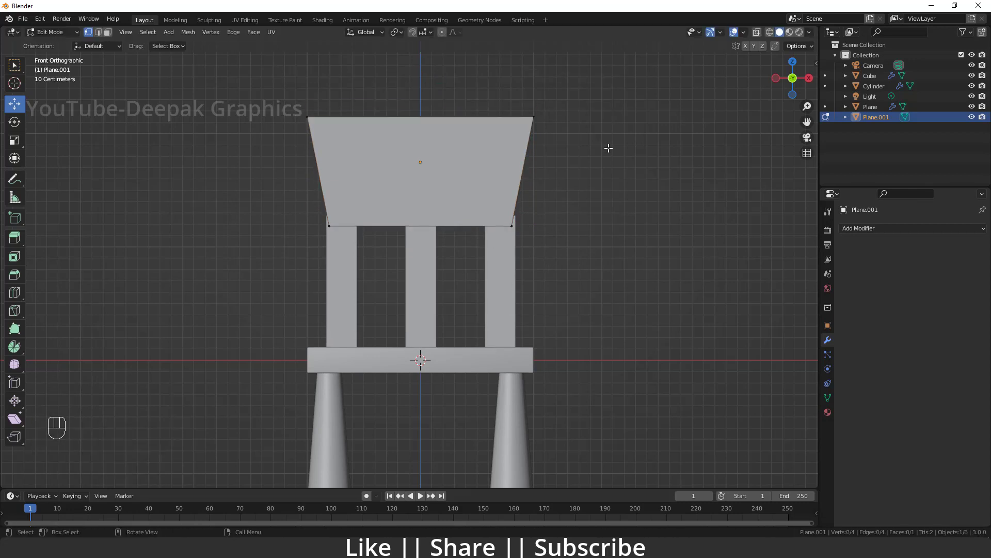
key(Tab)
- Extrude the whole backrest plane about 0.087 m along its normal to give it thickness
scroll(501, 165, down, 1)
middle_drag(501, 165, 553, 199)
scroll(387, 202, up, 3)
shift+middle_drag(388, 201, 410, 269)
key(Tab)
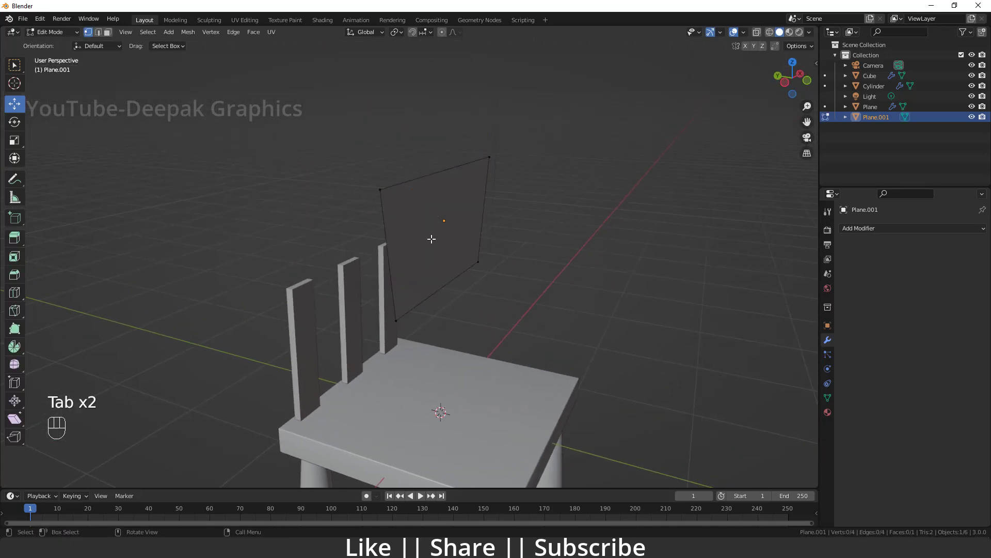
key(a)
key(e)
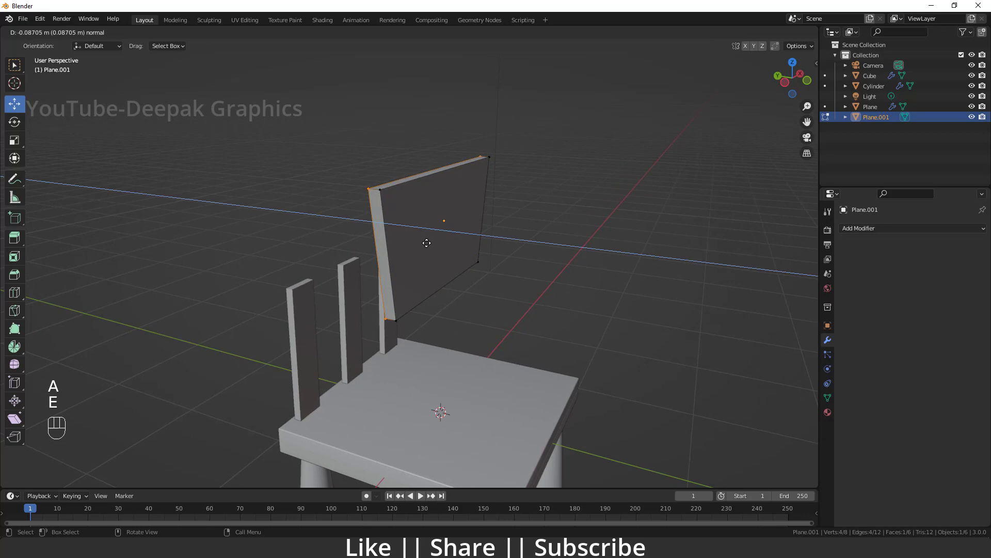
click(427, 242)
key(Tab)
- Move the backrest panel about 0.904 m along Y onto the slats
middle_drag(422, 217, 433, 222)
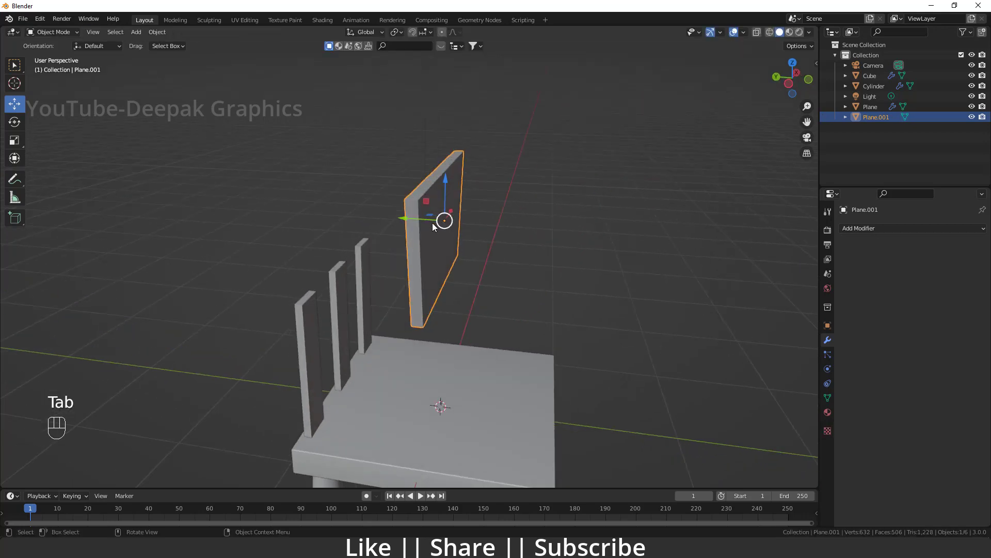
drag(426, 221, 318, 225)
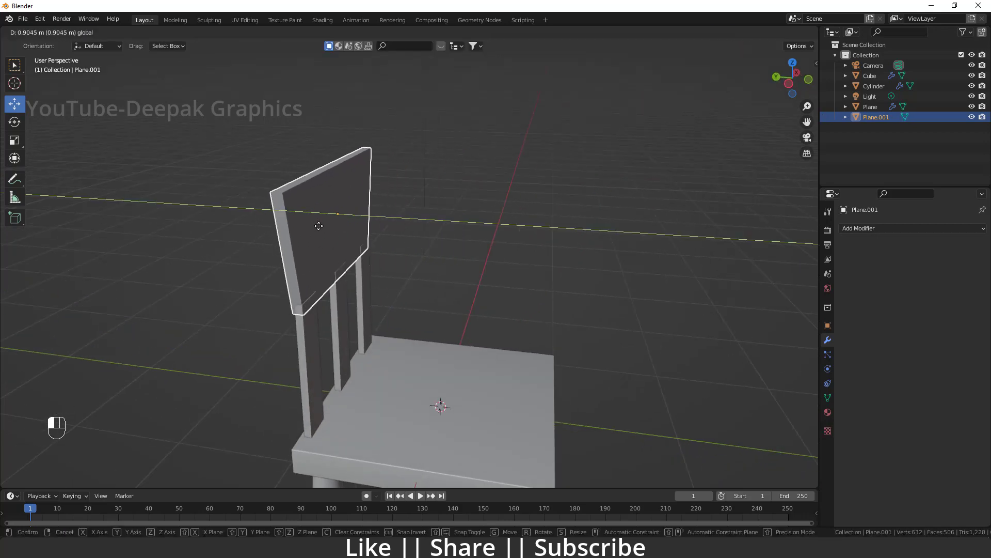
middle_drag(343, 241, 225, 179)
- Widen the backrest panel by moving the vertices of both sides outward along X, the left ones by about 0.111 m
scroll(327, 250, up, 4)
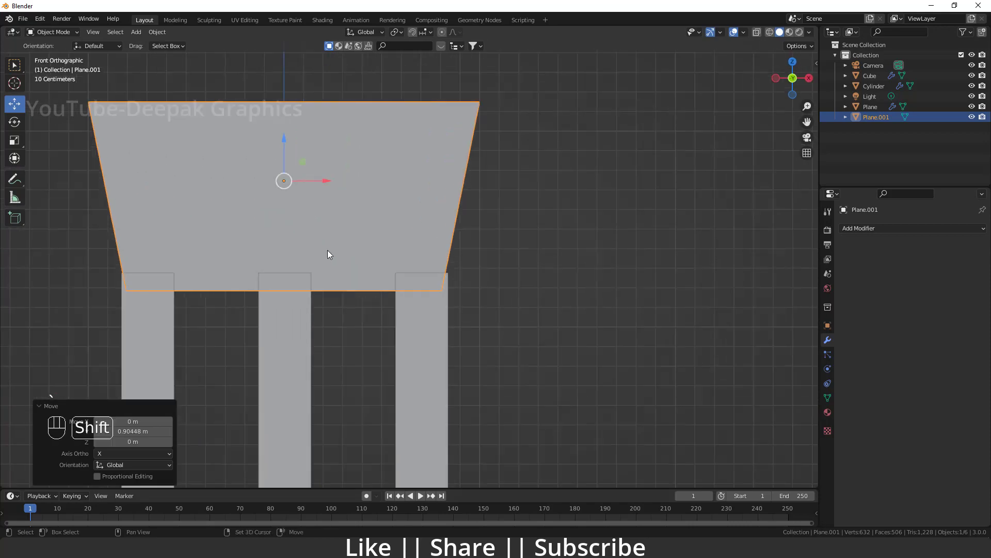
shift+middle_drag(327, 250, 354, 245)
scroll(364, 243, down, 1)
key(Tab)
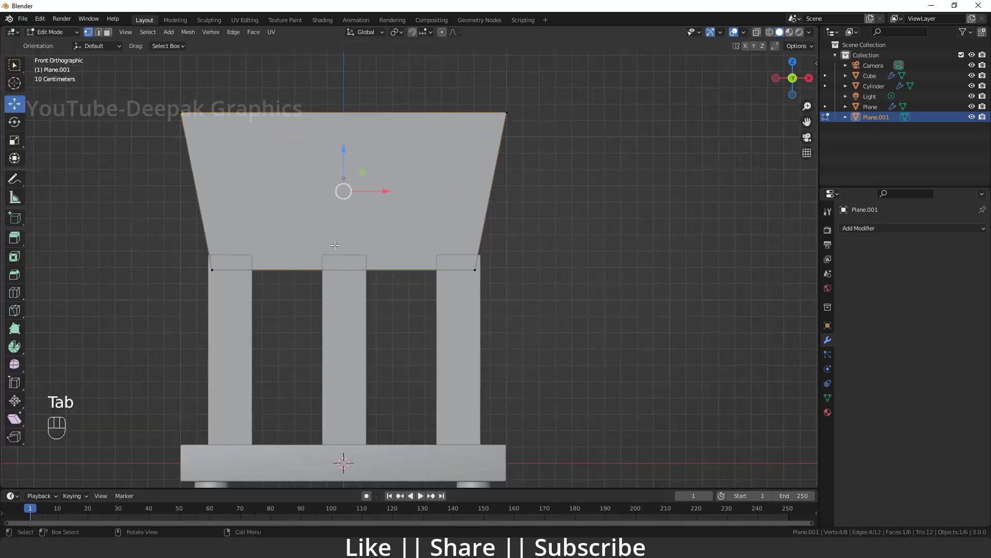
click(757, 32)
drag(602, 382, 459, 105)
drag(522, 192, 544, 193)
drag(158, 80, 243, 309)
drag(234, 193, 218, 201)
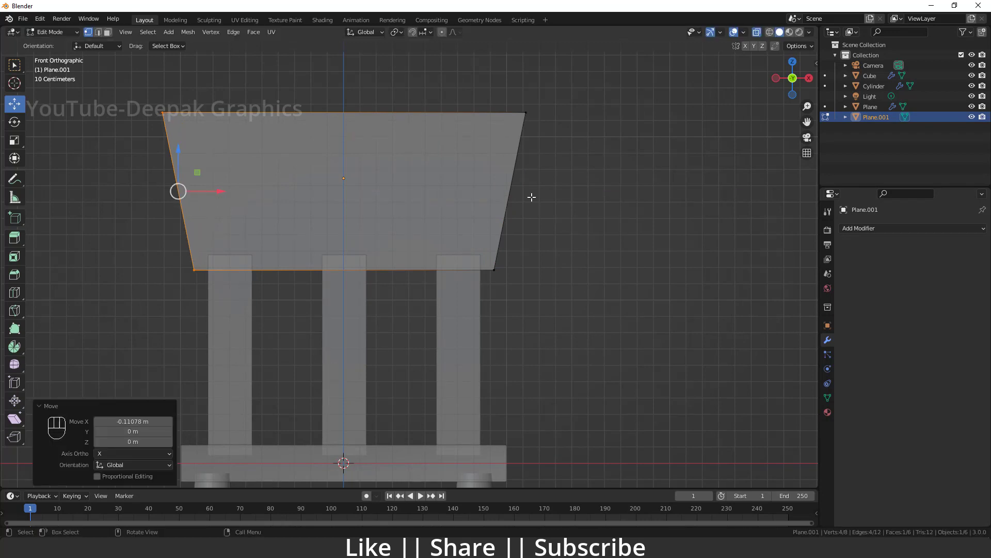
click(757, 32)
- Select the short thickness edge at the backrest panel's lower corner on the negative X side
middle_drag(423, 248, 522, 237)
scroll(522, 237, down, 2)
shift+middle_drag(232, 259, 341, 253)
scroll(257, 272, up, 1)
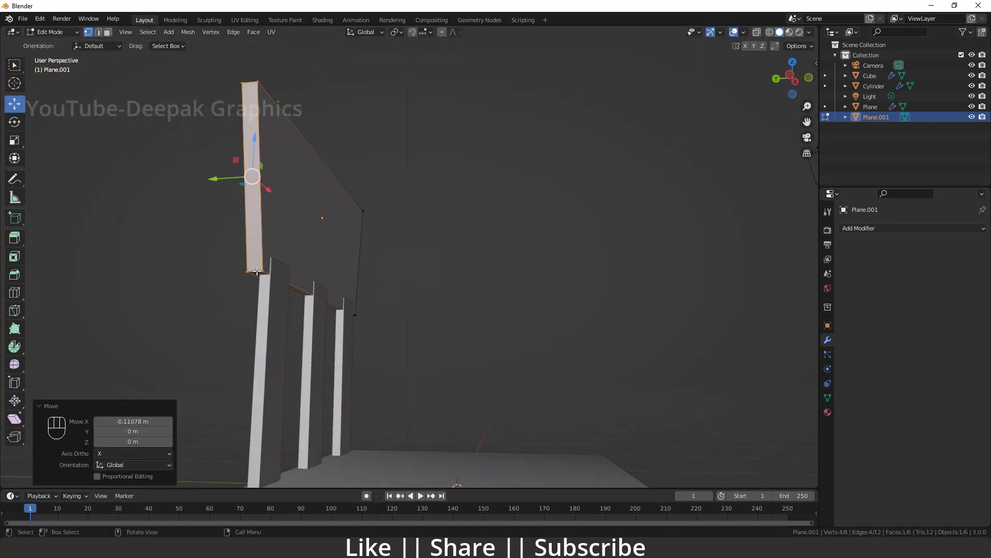
shift+middle_drag(257, 271, 282, 276)
key(2)
click(288, 261)
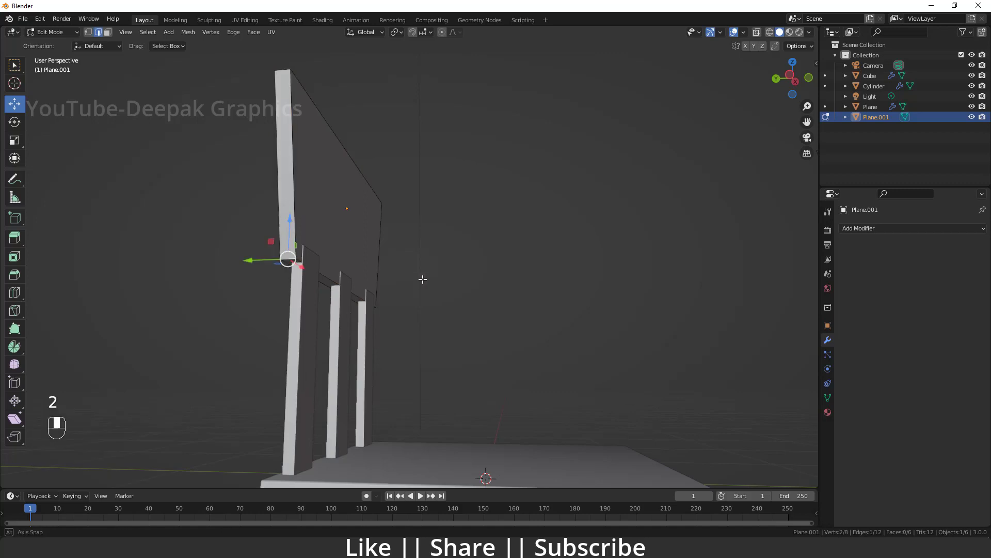
middle_drag(422, 279, 471, 278)
shift+click(474, 274)
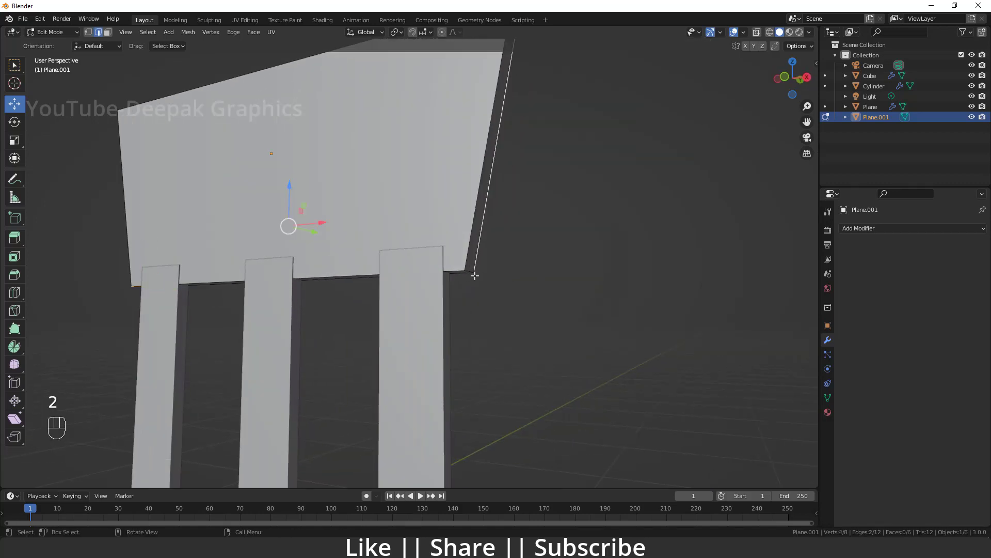
key(ctrl+z)
key(ctrl+z)
- Add the other three corner edges to the selection and bevel them about 0.19 m with 7 segments
middle_drag(504, 270, 422, 264)
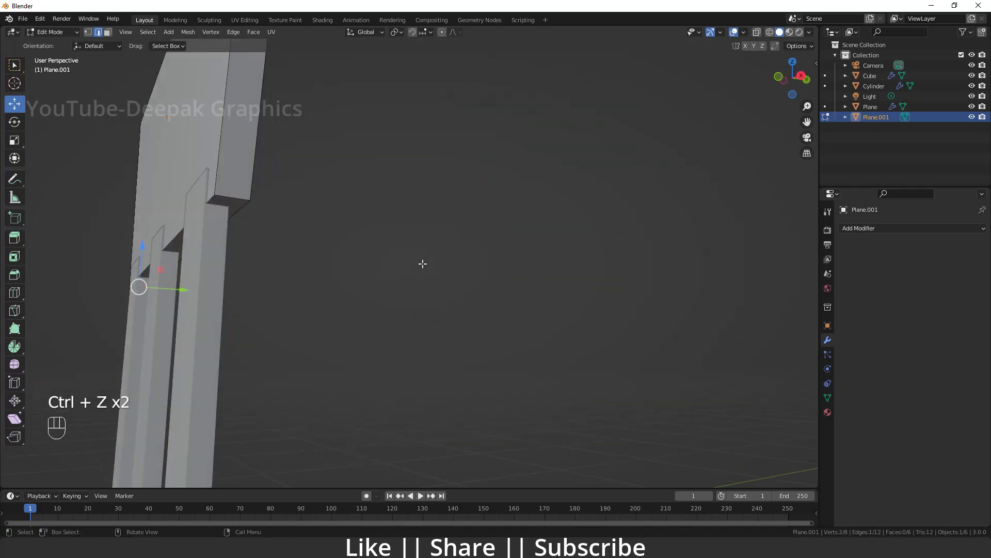
middle_drag(256, 180, 331, 286)
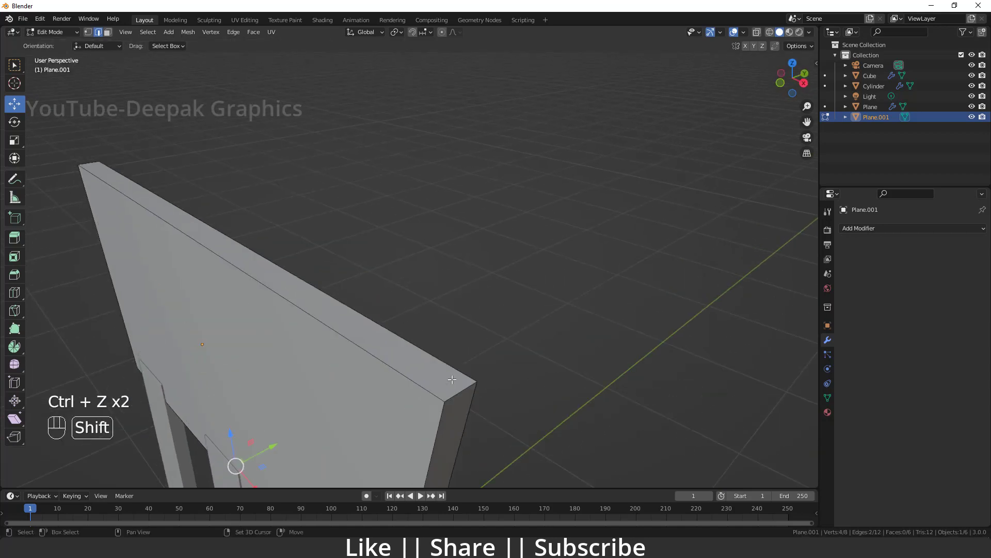
shift+click(450, 383)
middle_drag(450, 383, 325, 265)
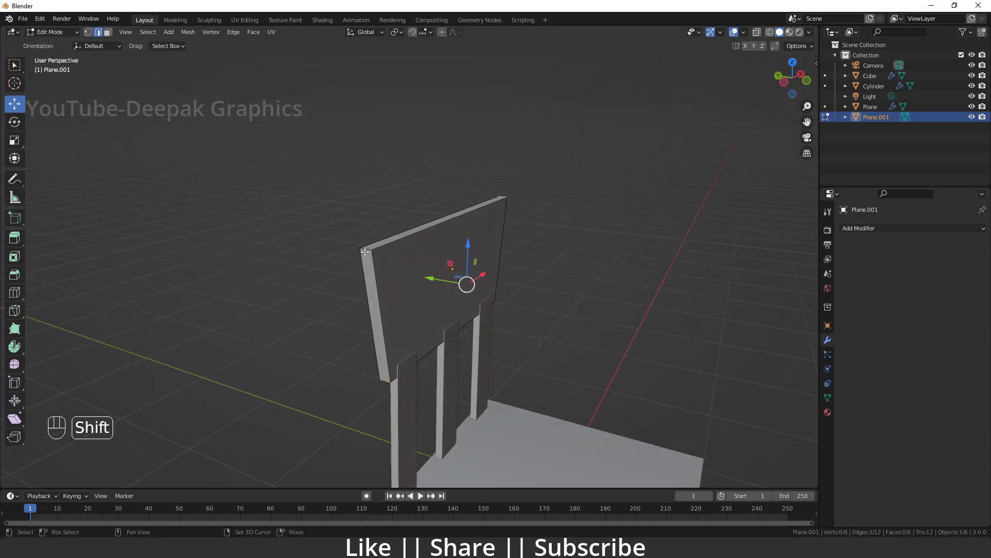
shift+click(368, 252)
middle_drag(397, 278, 353, 280)
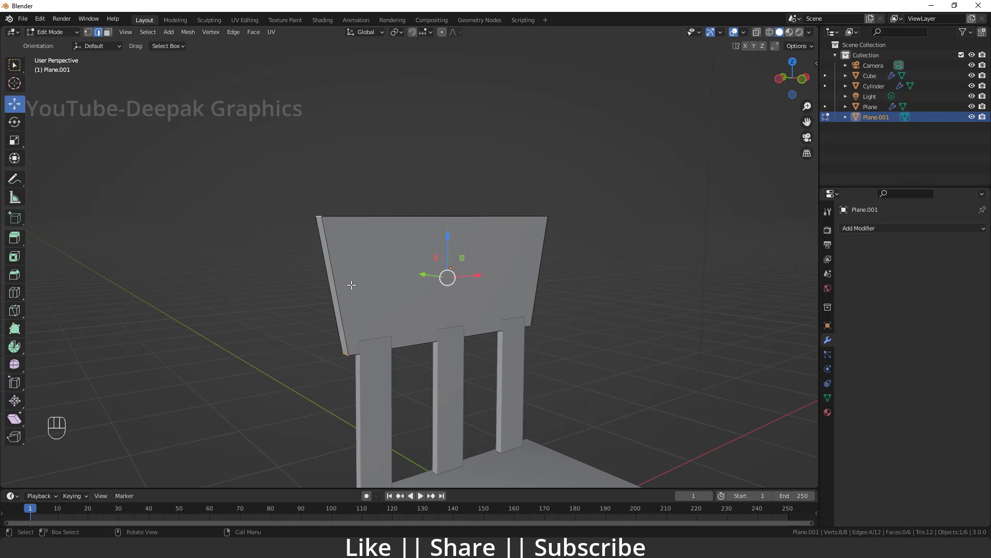
key(ctrl+b)
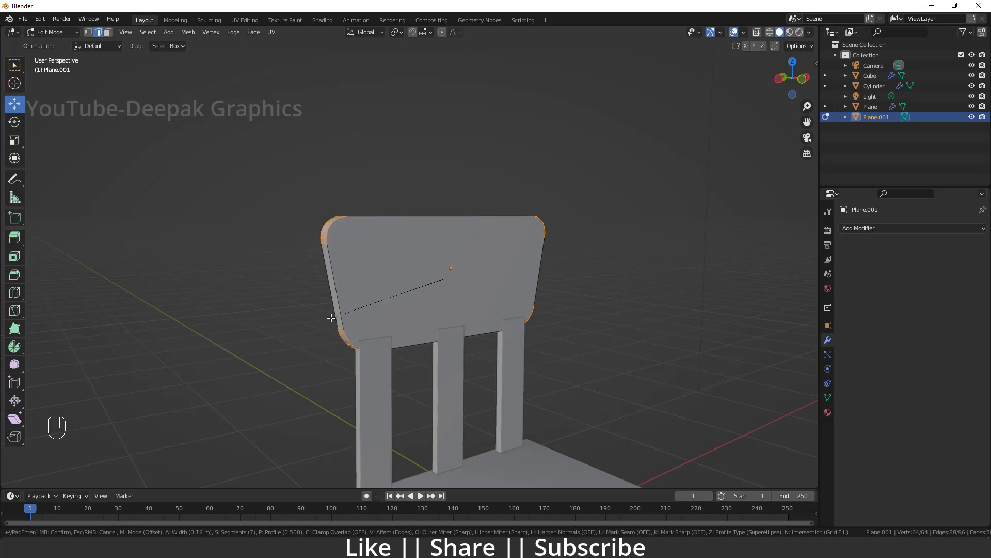
click(330, 321)
click(599, 272)
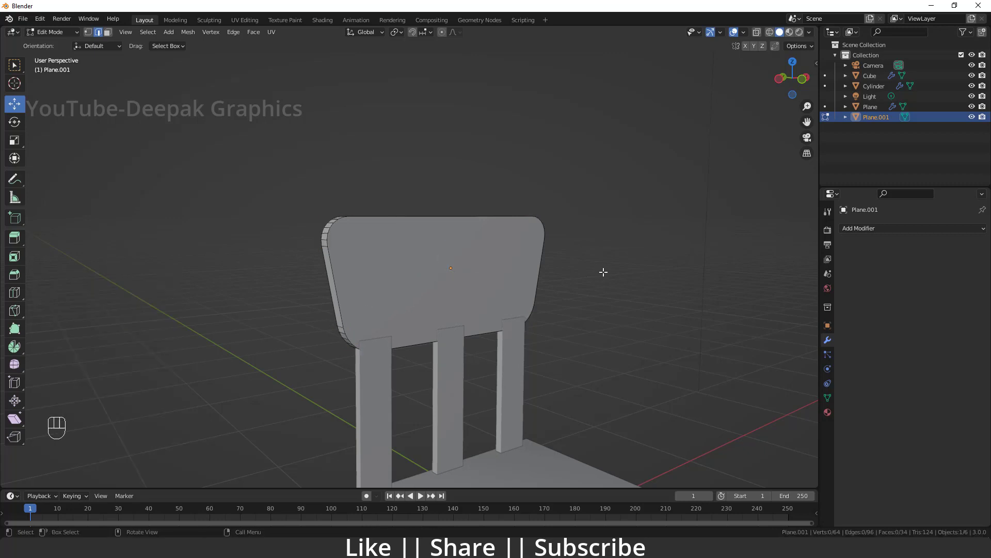
- Reduce the backrest panel's thickness by scaling it along Y, and apply the scale
key(Tab)
middle_drag(482, 317, 526, 312)
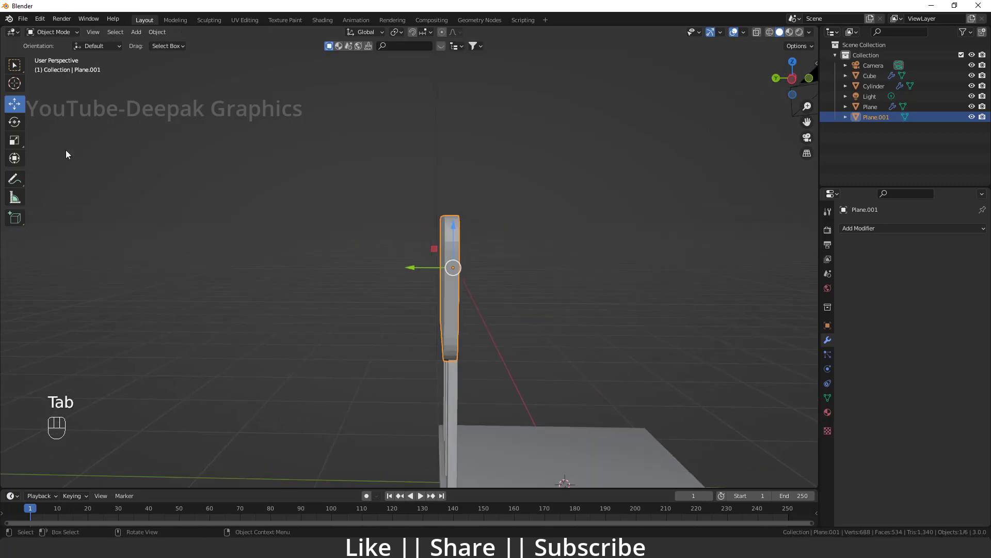
click(11, 144)
mouse_move(410, 266)
mouse_down()
mouse_move(390, 268)
mouse_move(425, 269)
mouse_up()
key(ctrl+a)
click(387, 268)
- Move the backrest panel about -0.045 m along Y and deselect it
key(w)
key(grave)
click(346, 233)
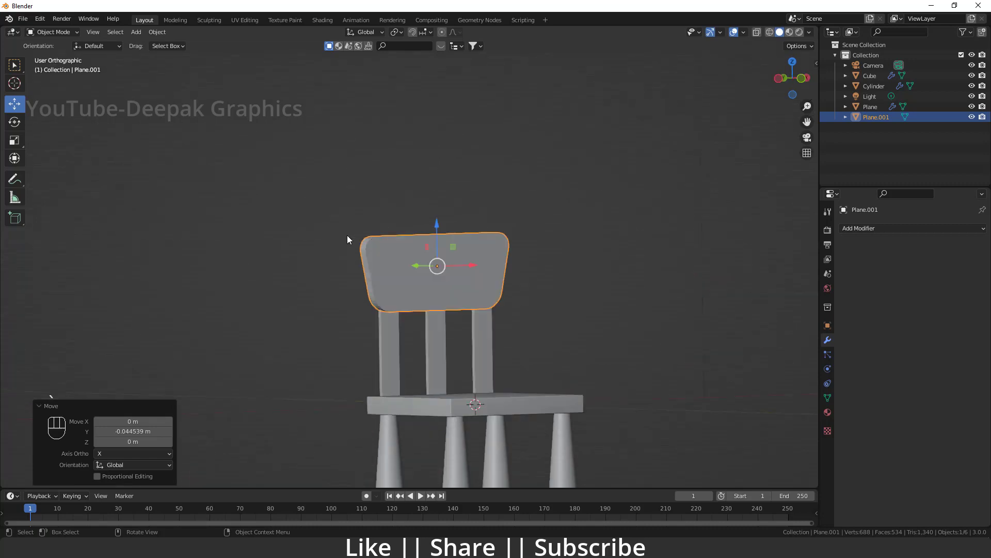
middle_drag(392, 321, 525, 293)
click(524, 292)
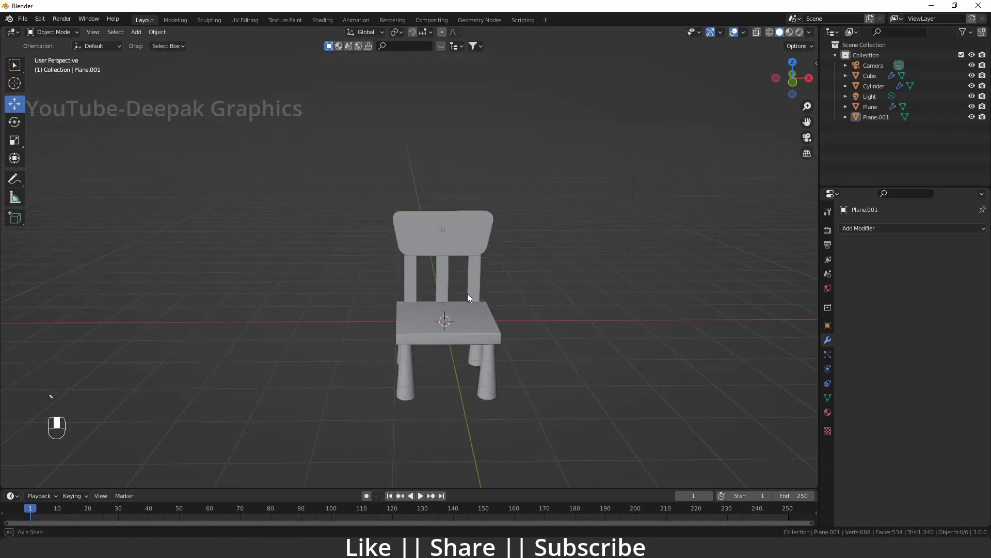
- Widen the backrest panel along X, moving the right-half vertices about 0.197 m and the left-half vertices about -0.236 m
scroll(449, 263, up, 4)
scroll(451, 263, up, 2)
click(466, 228)
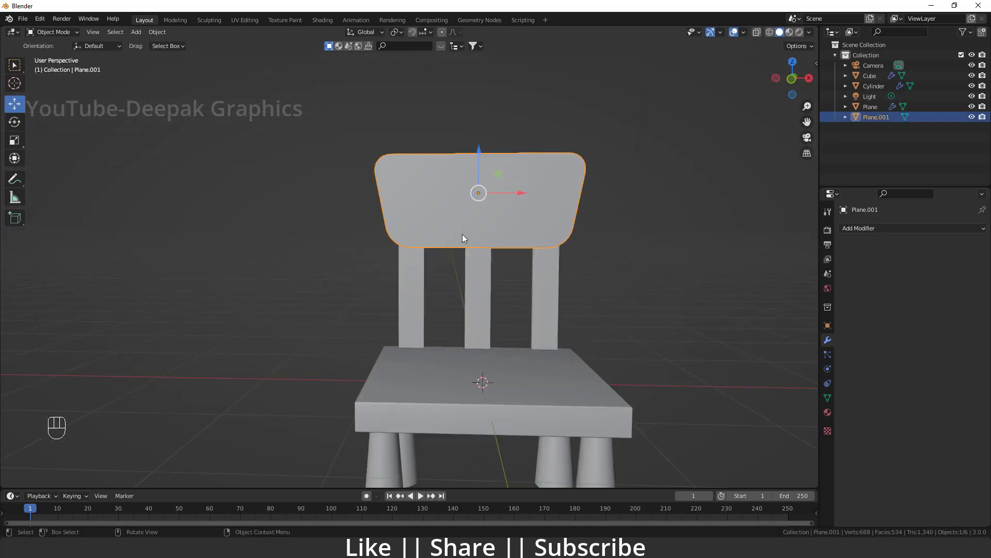
key(grave)
click(368, 188)
key(Tab)
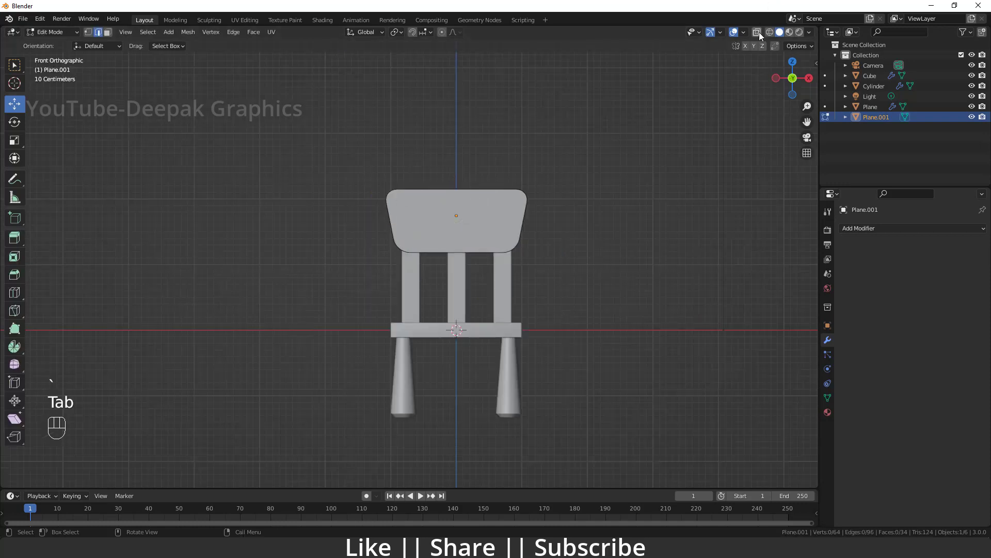
key(1)
drag(587, 300, 471, 132)
drag(557, 221, 571, 221)
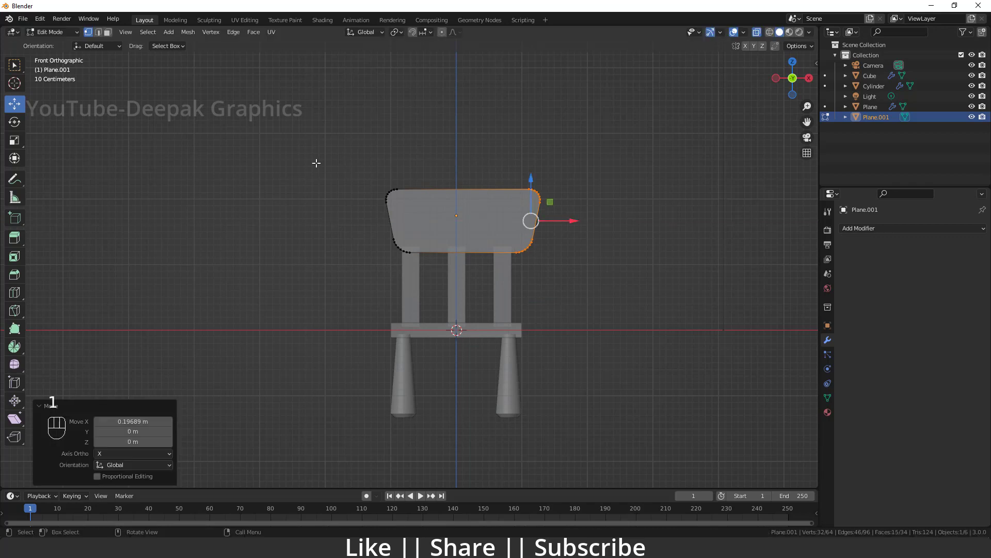
drag(328, 143, 449, 290)
drag(438, 221, 422, 221)
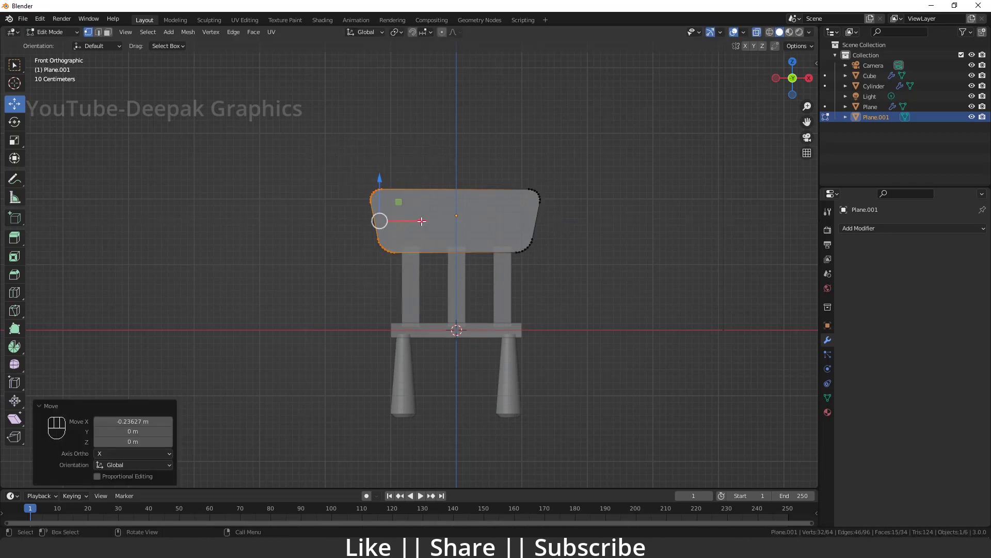
click(583, 249)
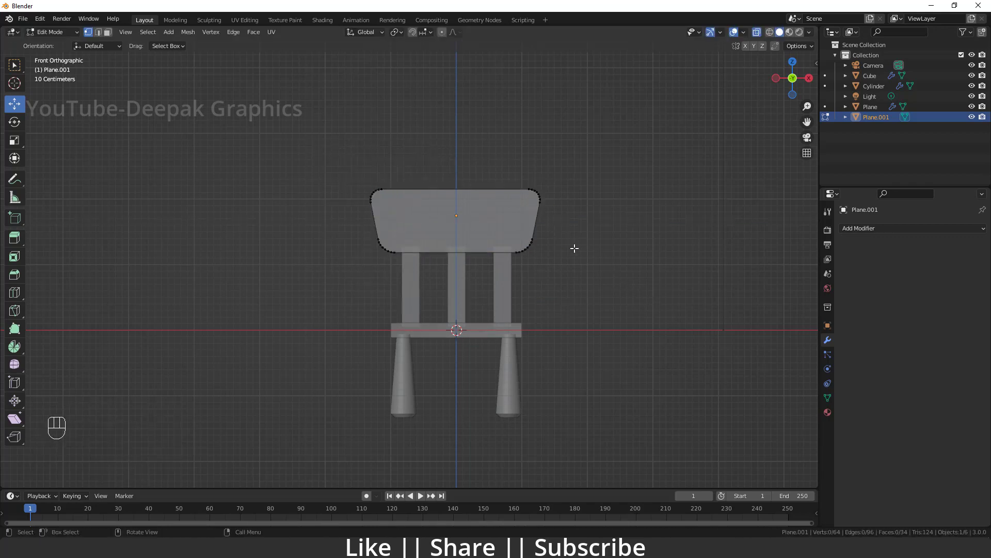
- Raise the backrest panel's upper vertices about 0.274 m along Z
key(Tab)
scroll(552, 252, down, 1)
key(Tab)
drag(344, 174, 555, 227)
drag(448, 173, 449, 158)
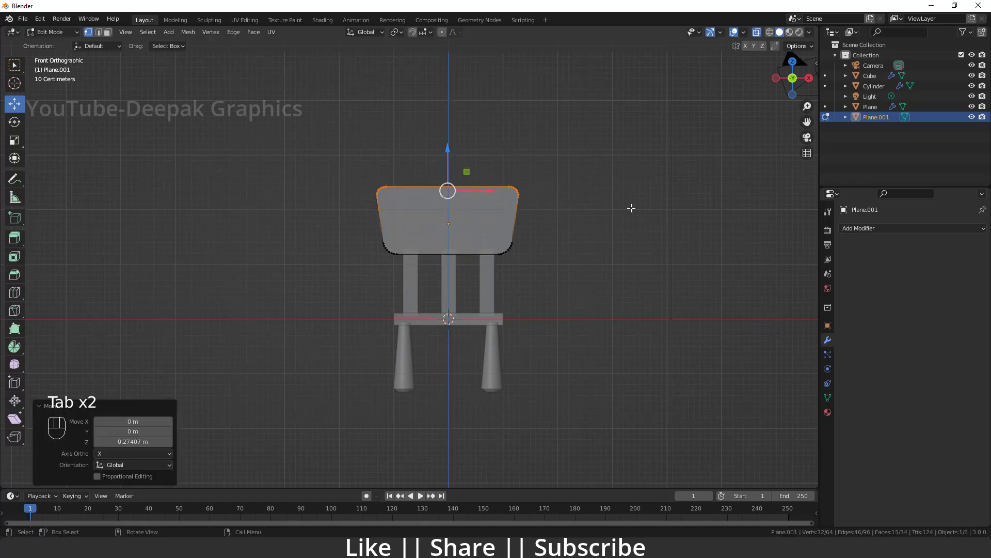
- Return the backrest panel to Object Mode, turn off the X-ray display and deselect the panel
key(Tab)
middle_drag(666, 117, 714, 93)
click(757, 32)
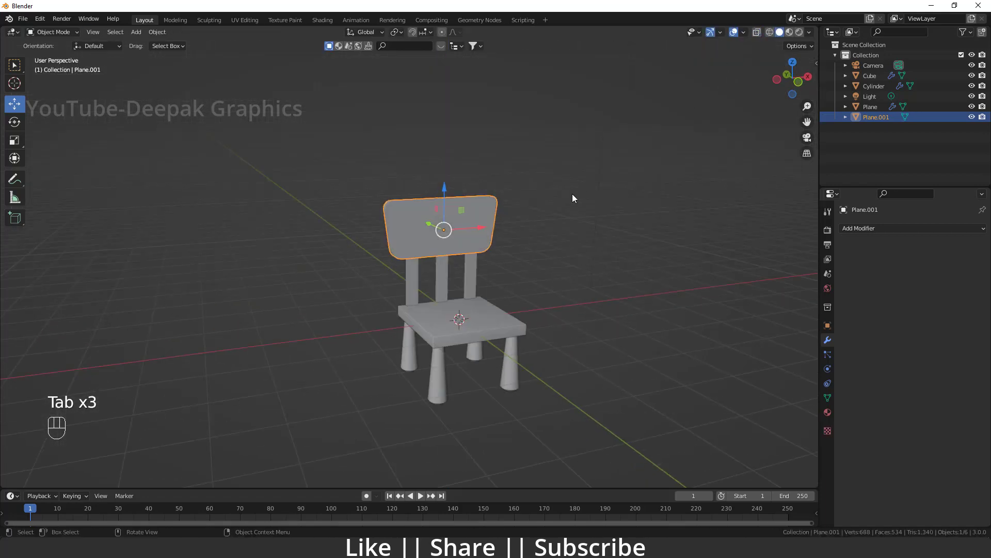
click(573, 194)
- Add a Bevel modifier to the backrest panel with an amount of 0.01 m and 5 segments
scroll(491, 262, down, 3)
middle_drag(491, 262, 466, 244)
scroll(421, 262, up, 6)
click(467, 244)
click(894, 231)
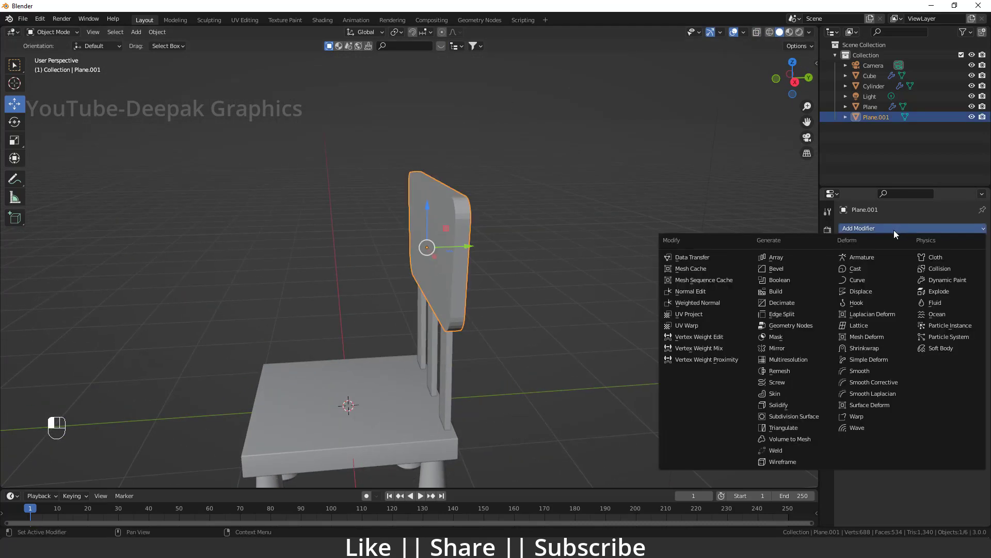
click(781, 269)
scroll(469, 213, up, 5)
shift+middle_drag(469, 212, 398, 343)
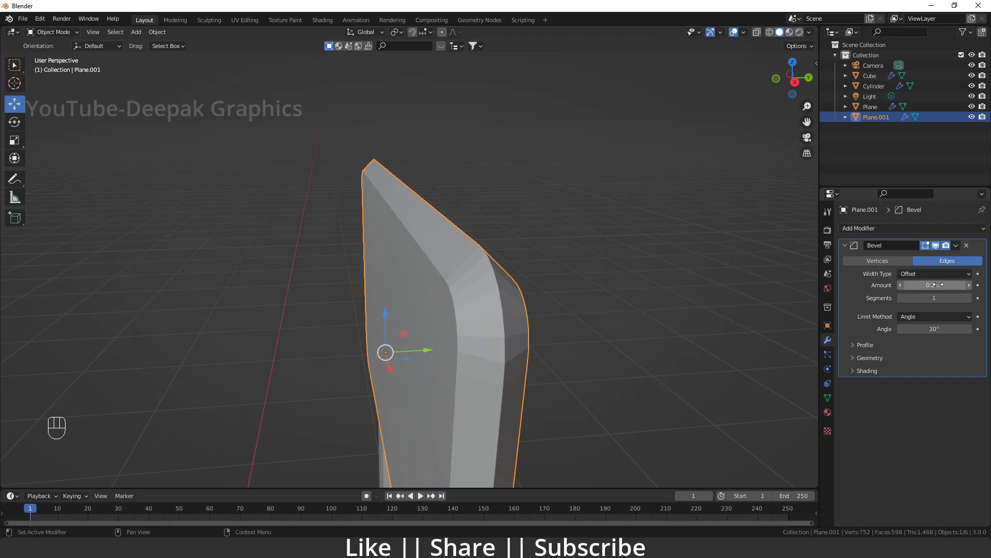
drag(937, 285, 903, 284)
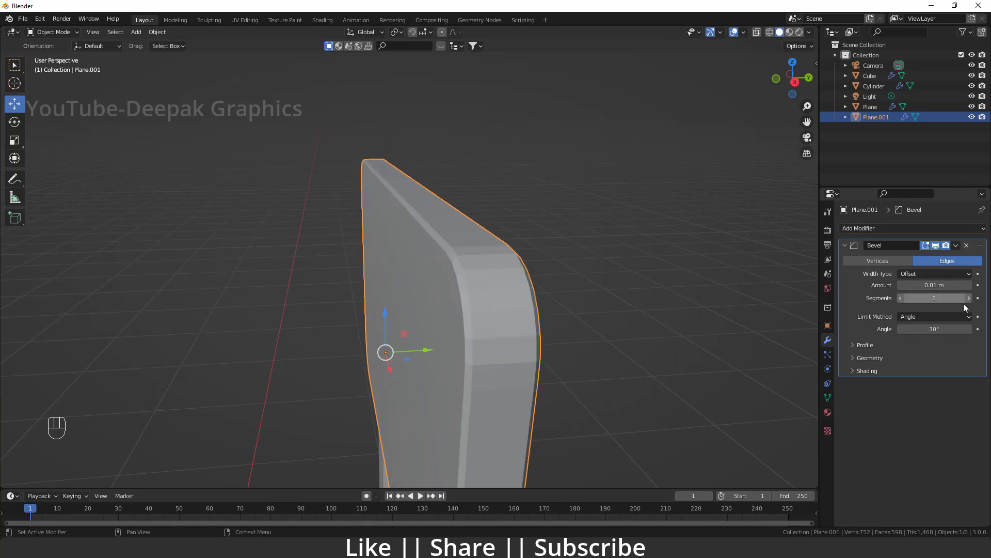
mouse_move(964, 302)
mouse_down()
mouse_move(982, 303)
mouse_move(971, 302)
mouse_up()
- Shade the backrest panel smooth, enable Auto Smooth at 30° for its normals, and deselect it
right_click(486, 303)
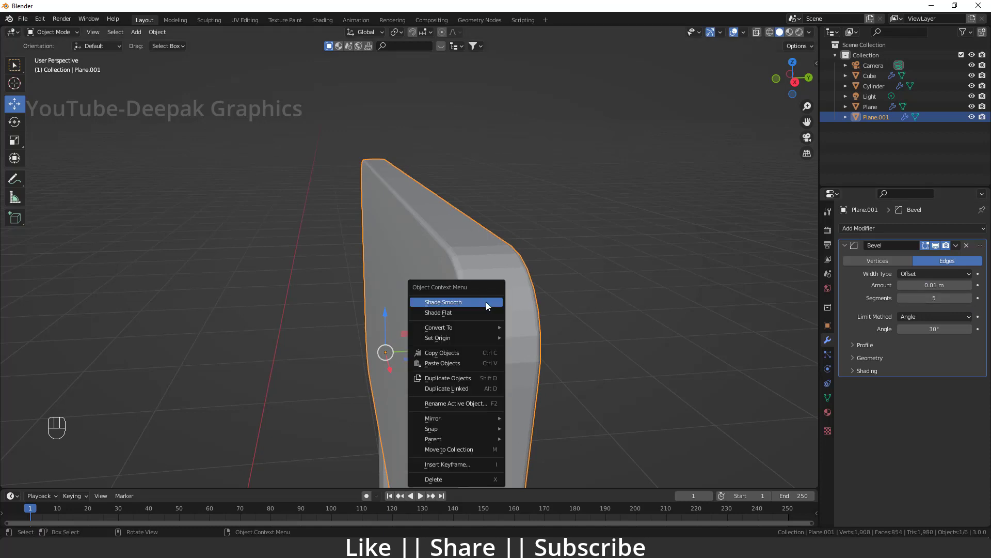
click(469, 301)
shift+middle_drag(509, 428, 544, 292)
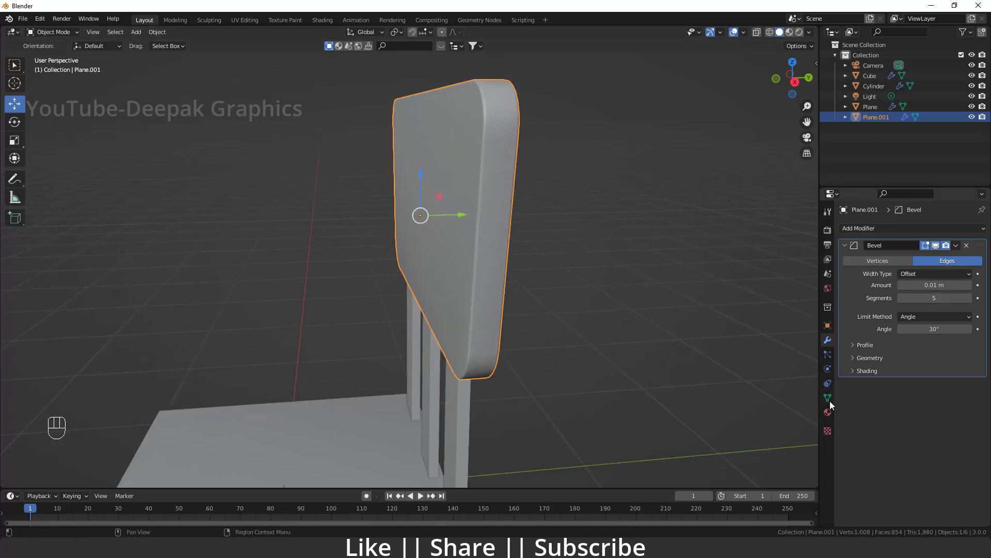
click(828, 398)
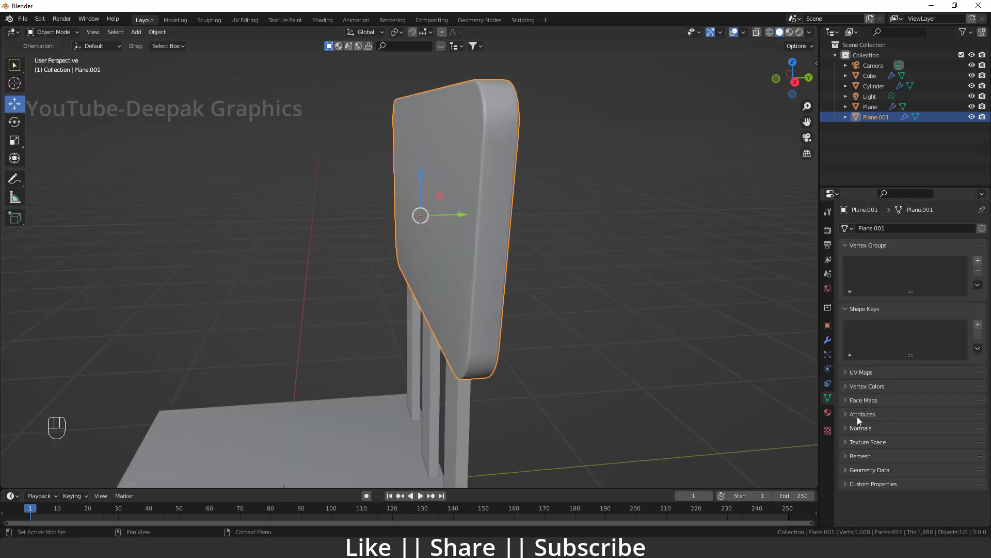
click(633, 322)
- Inspect the chair model from several angles, including the front view, to check its shape and proportions
scroll(403, 314, down, 8)
middle_drag(403, 314, 455, 262)
middle_drag(454, 263, 432, 249)
click(419, 230)
drag(408, 229, 388, 196)
shift+click(412, 196)
middle_drag(548, 245, 496, 277)
click(641, 237)
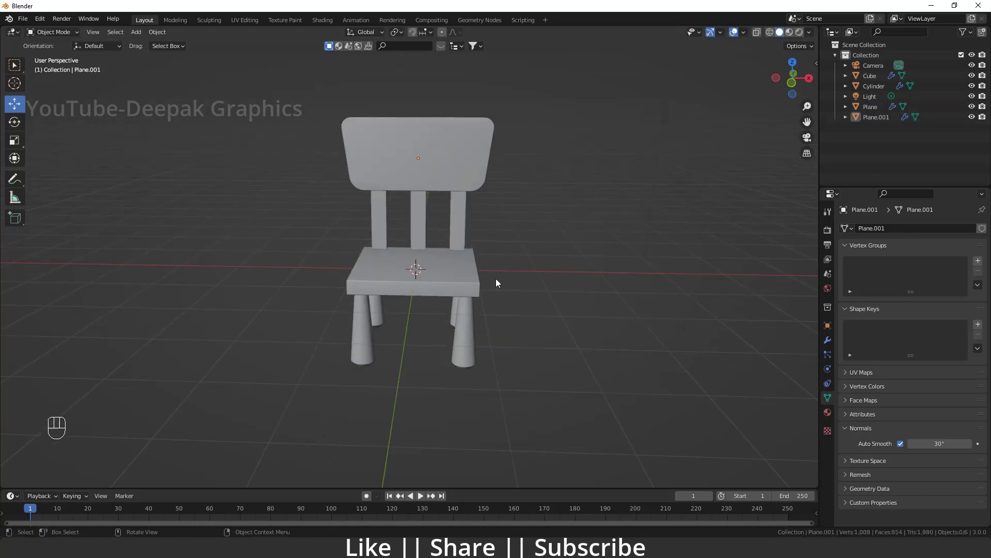
scroll(484, 276, down, 1)
key(grave)
click(365, 190)
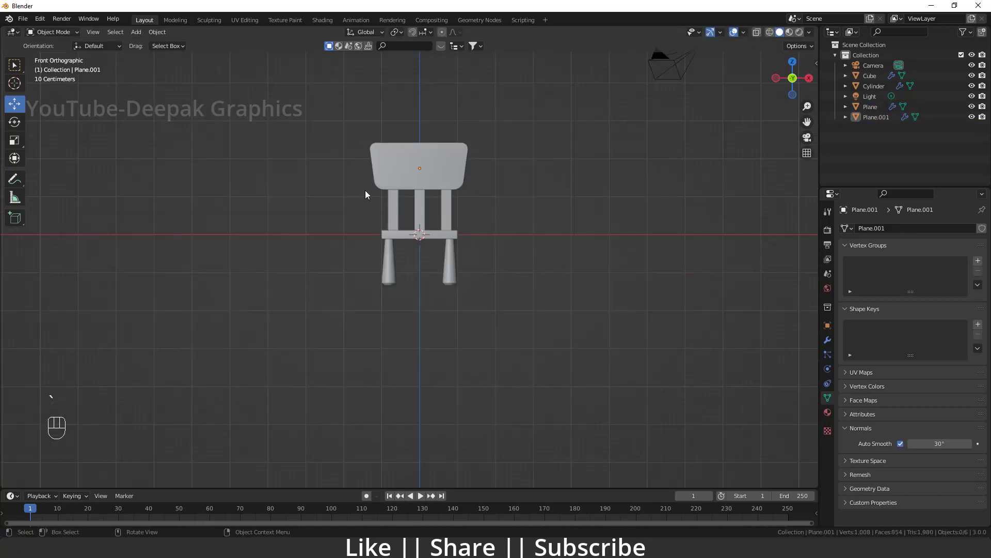
middle_drag(365, 190, 608, 301)
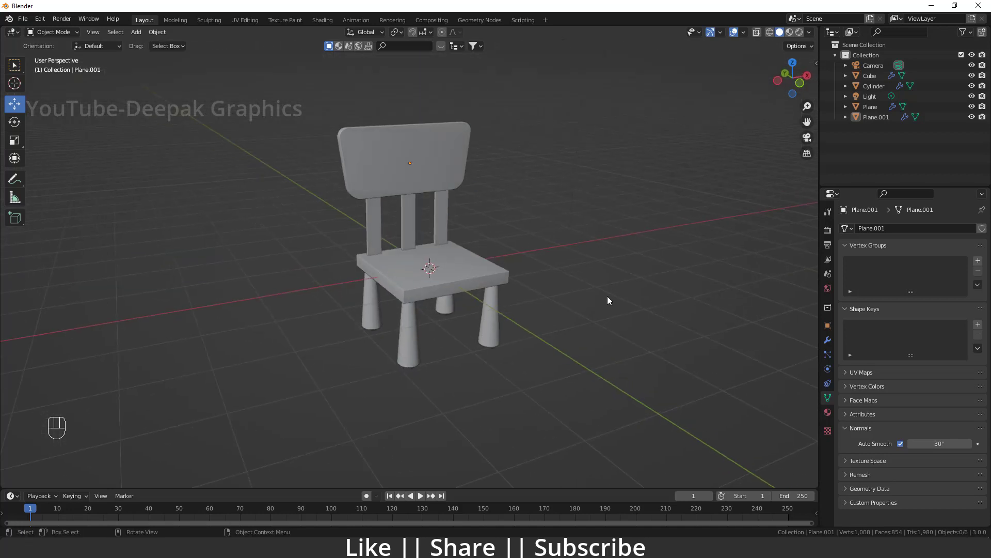
- Show the chair in Material Preview shading and give the seat's material a fully saturated bright red base color
mouse_move(353, 293)
middle_down()
mouse_move(484, 272)
mouse_move(451, 255)
mouse_move(458, 265)
middle_up()
click(451, 255)
click(442, 241)
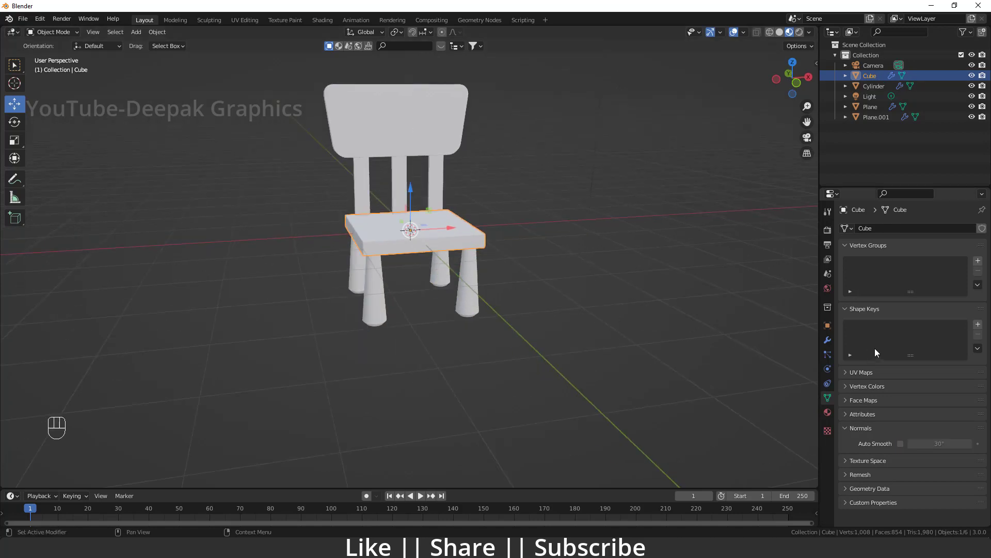
click(830, 413)
click(954, 383)
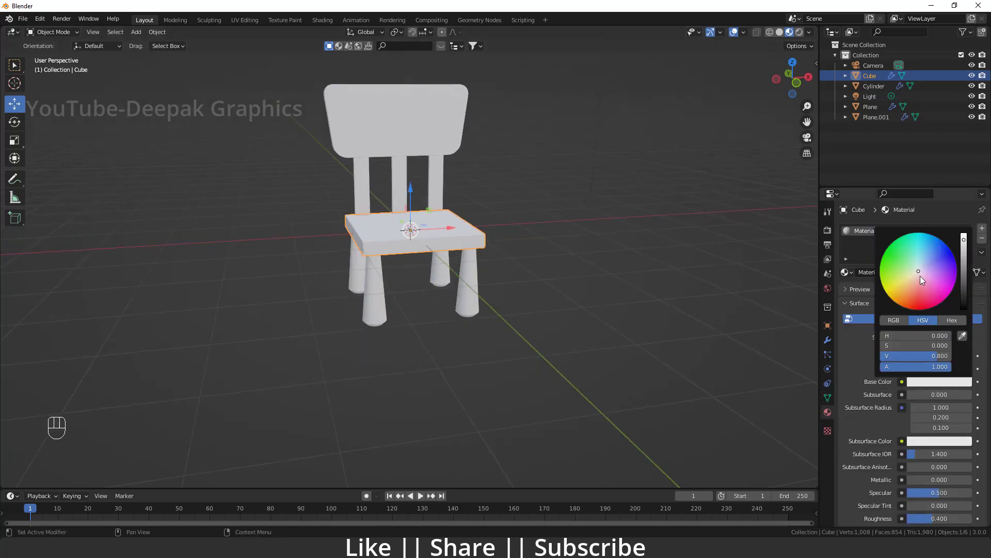
drag(921, 277, 912, 309)
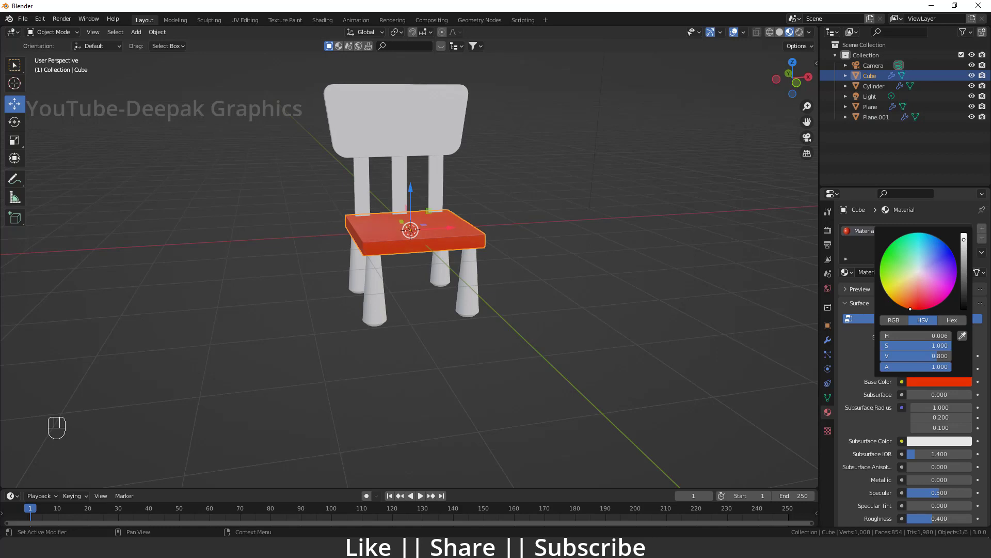
click(619, 311)
- Link the seat's red material to the legs, slats and backrest panel, keeping the seat as the active object
middle_drag(514, 318, 482, 345)
scroll(485, 279, down, 2)
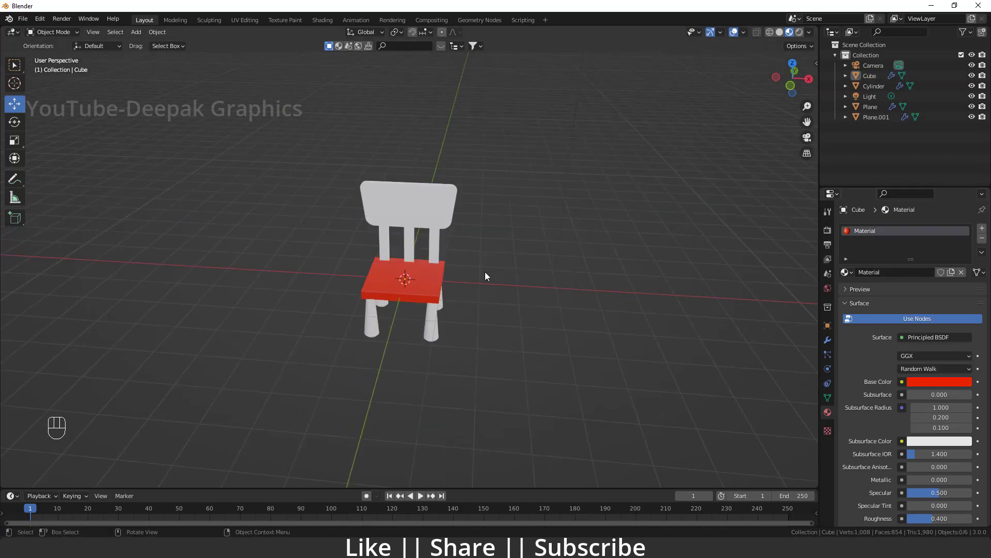
drag(277, 141, 497, 348)
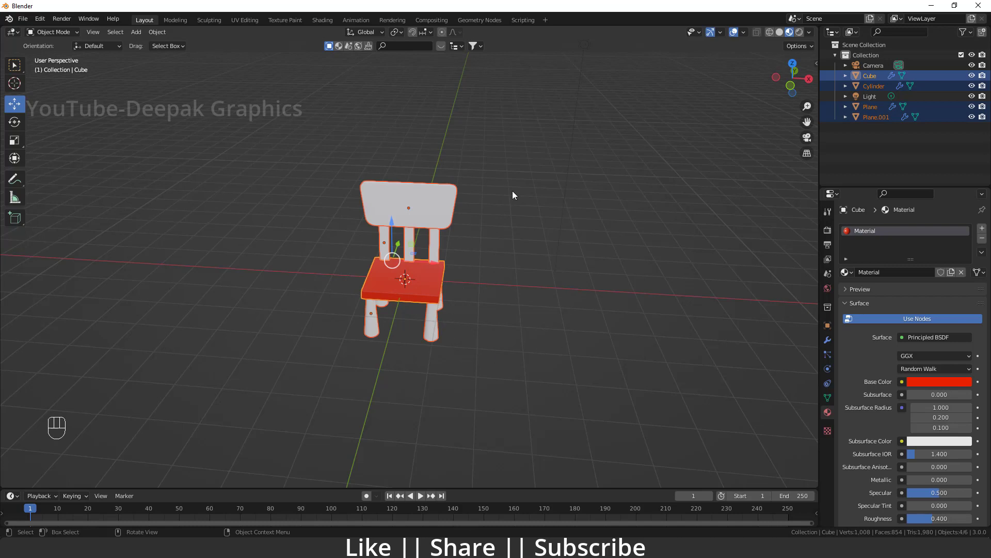
scroll(306, 301, up, 3)
shift+click(424, 314)
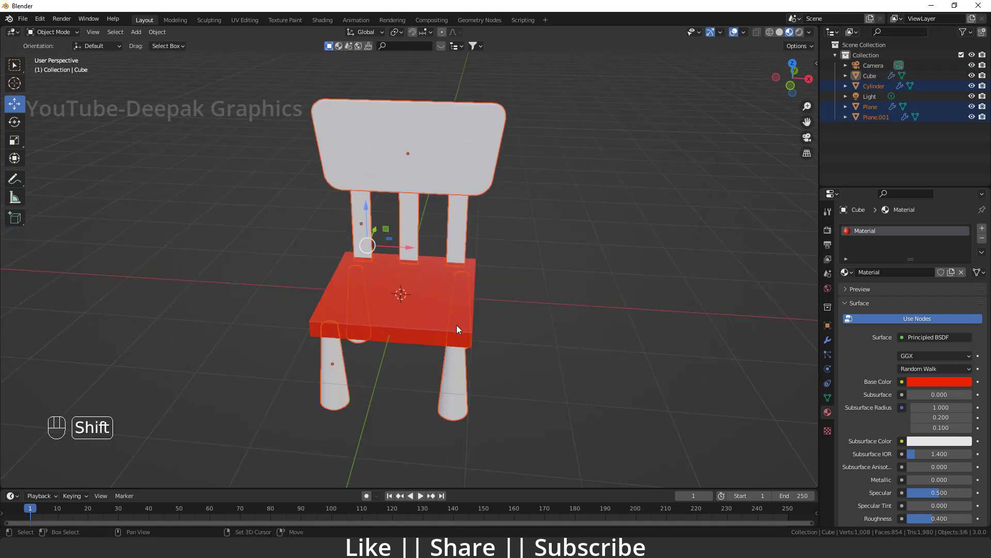
shift+click(461, 296)
key(ctrl+l)
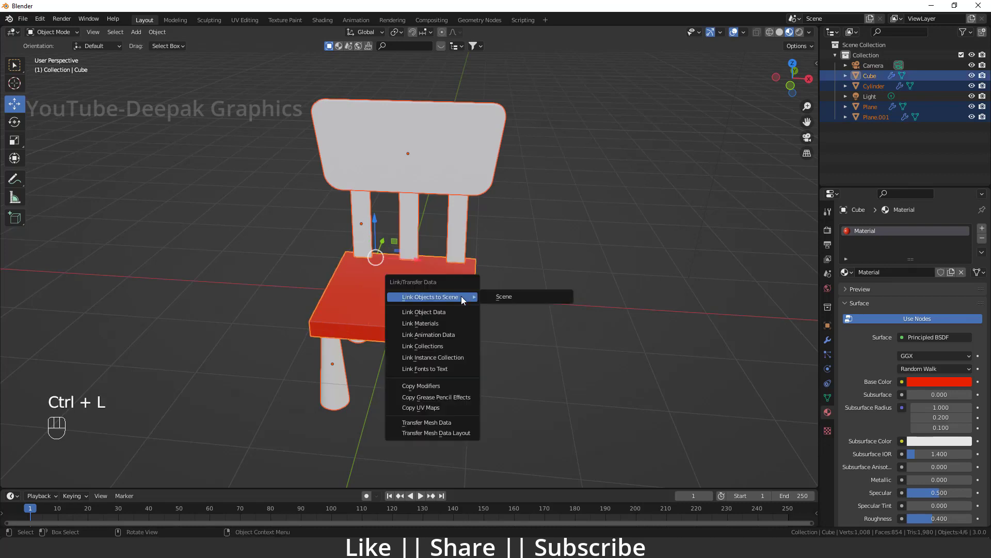
click(425, 322)
click(490, 330)
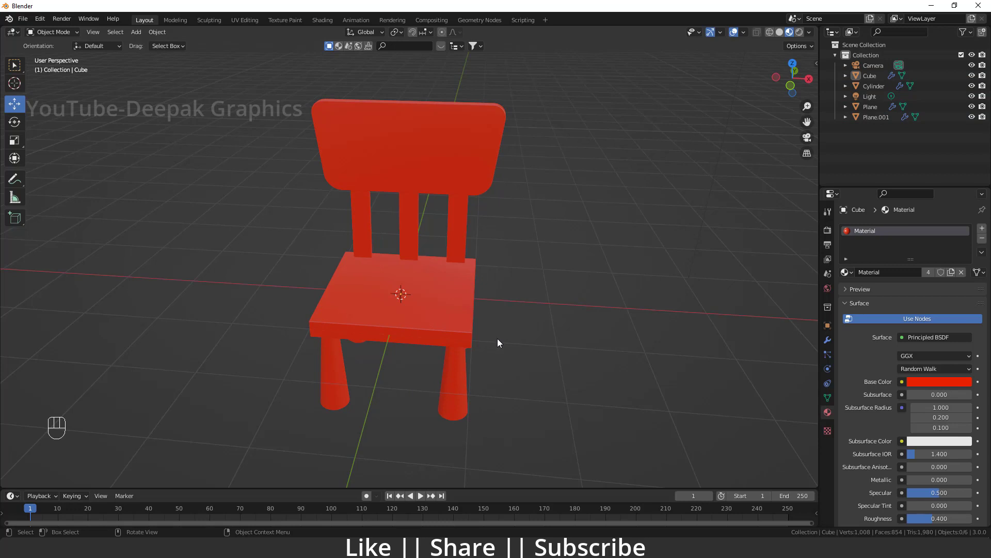
- Round the seat's four vertical corner edges in Edit Mode with a 7-segment bevel, and return to Object Mode
middle_drag(514, 340, 422, 369)
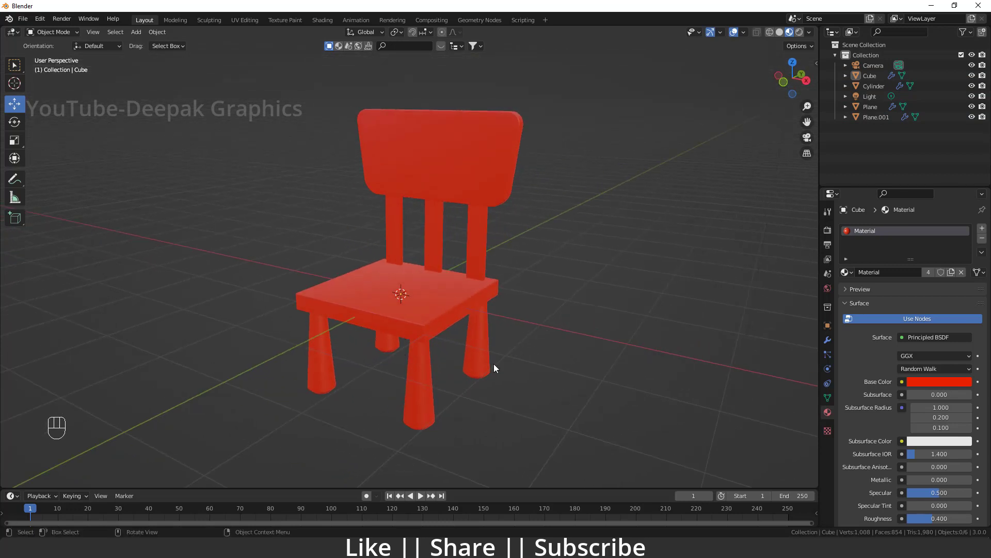
middle_drag(494, 365, 546, 367)
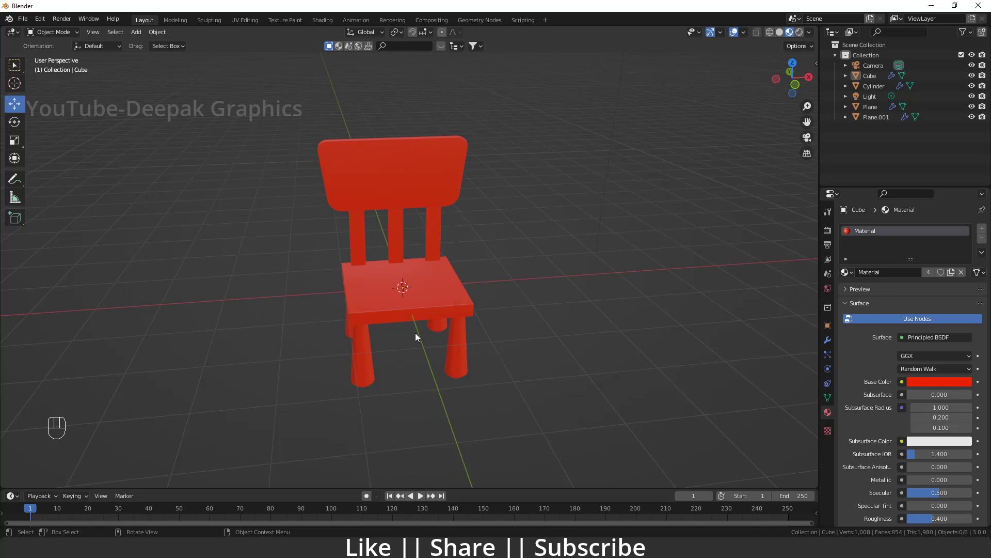
scroll(414, 333, up, 3)
middle_drag(386, 324, 357, 324)
key(Tab)
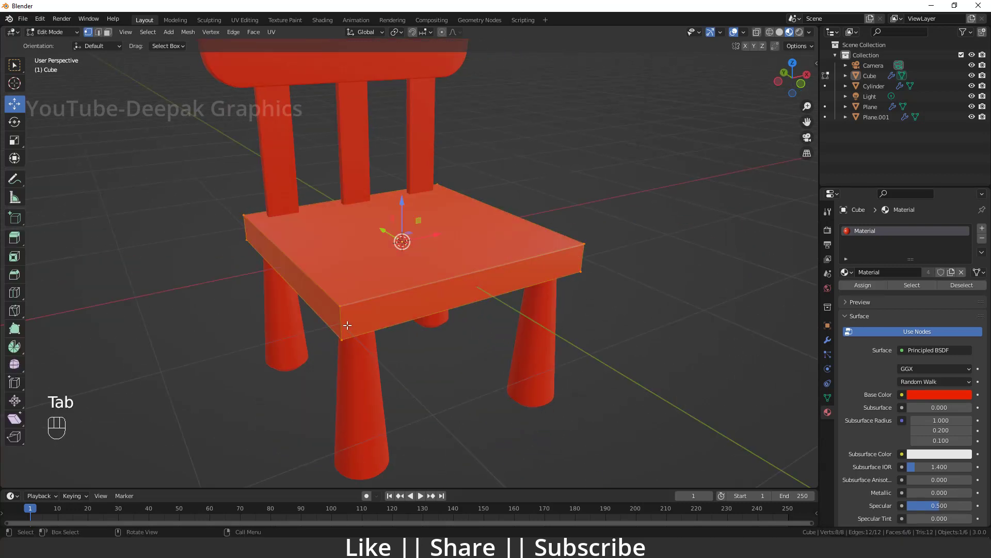
key(2)
click(338, 320)
shift+click(244, 231)
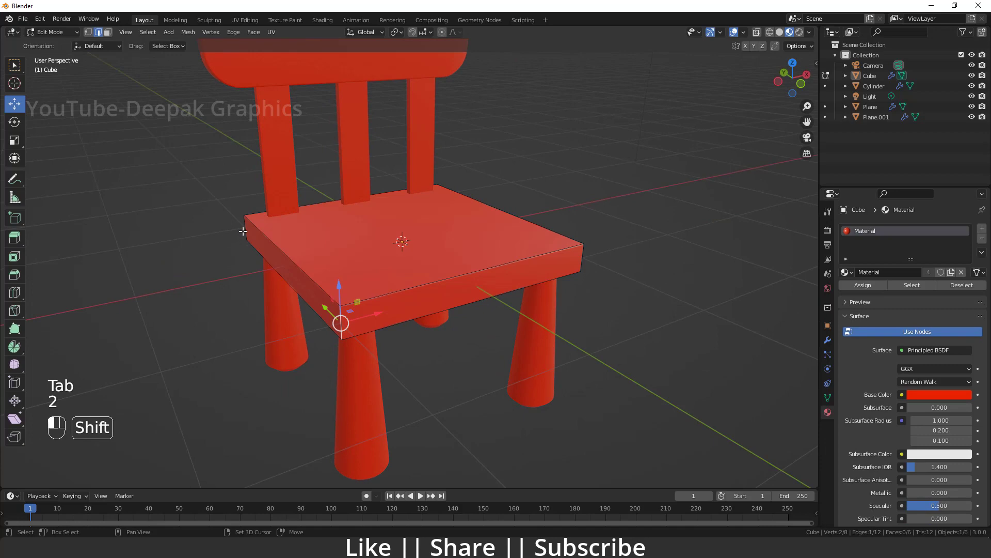
middle_drag(560, 261, 256, 428)
shift+click(258, 413)
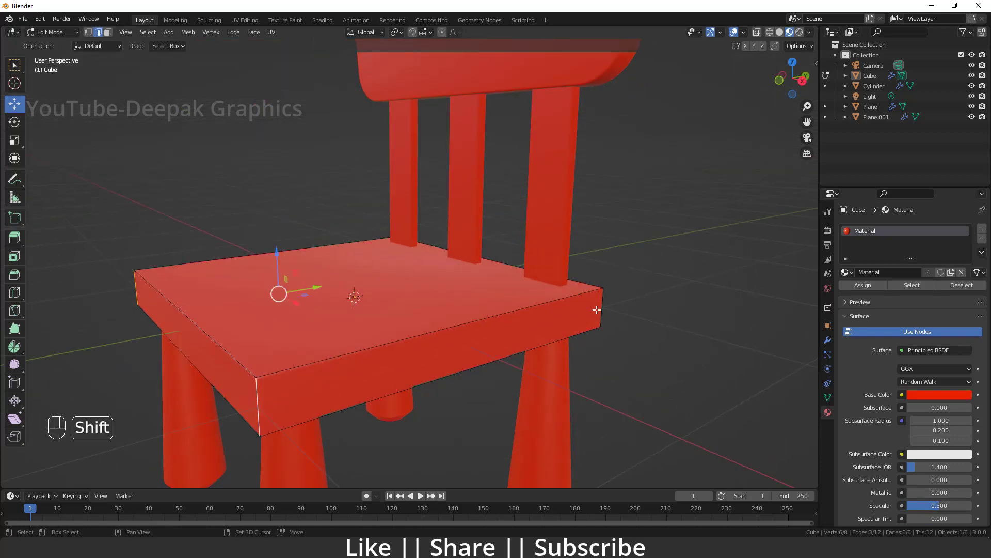
shift+click(597, 309)
middle_drag(597, 310, 421, 372)
key(ctrl+b)
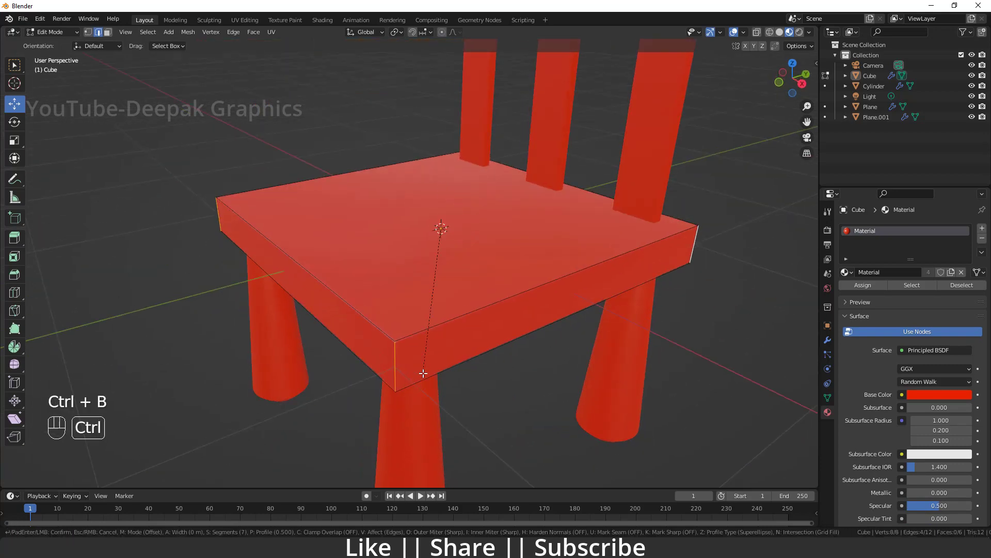
click(420, 410)
key(Tab)
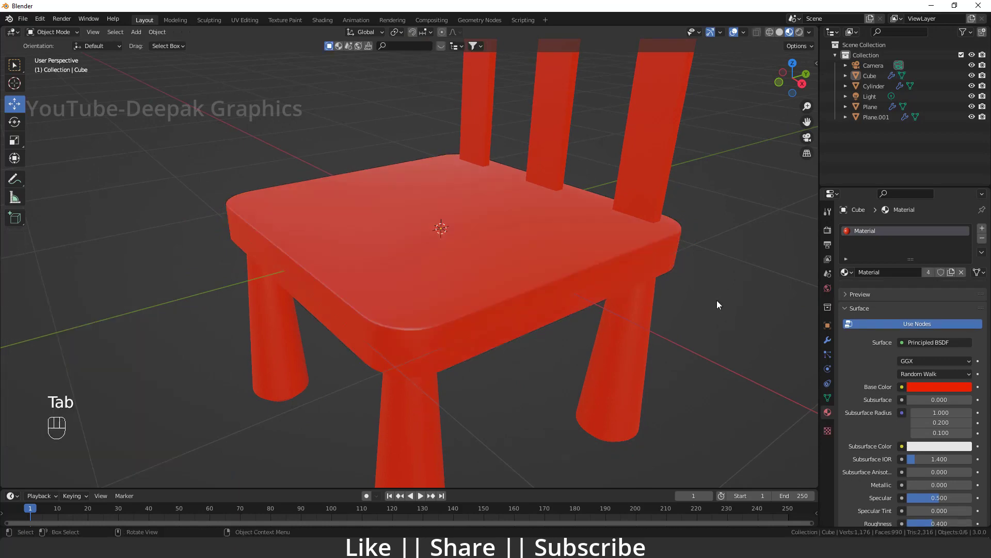
- Lower the red material's roughness to 0.140 and check the glossier chair from several angles
scroll(717, 305, down, 5)
middle_drag(614, 308, 493, 390)
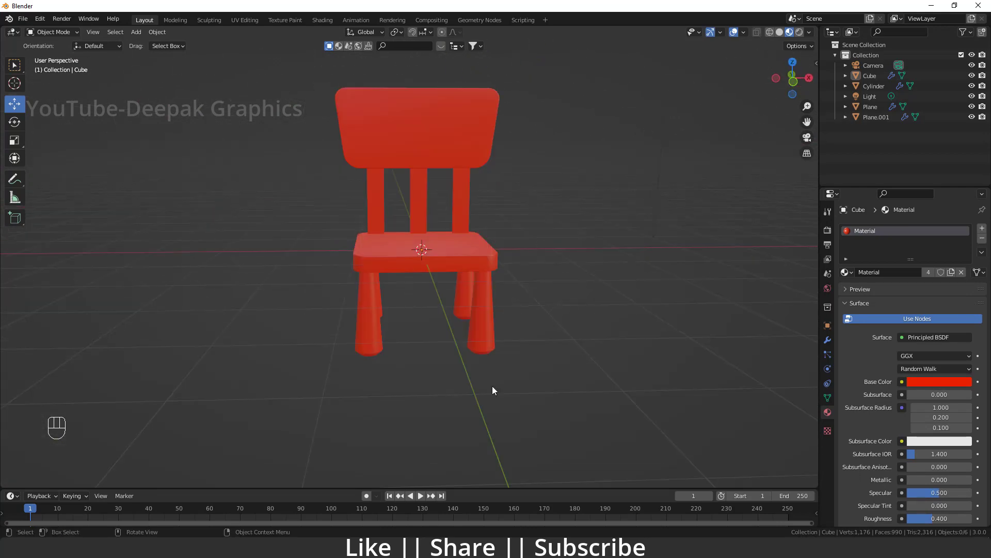
scroll(903, 495, down, 1)
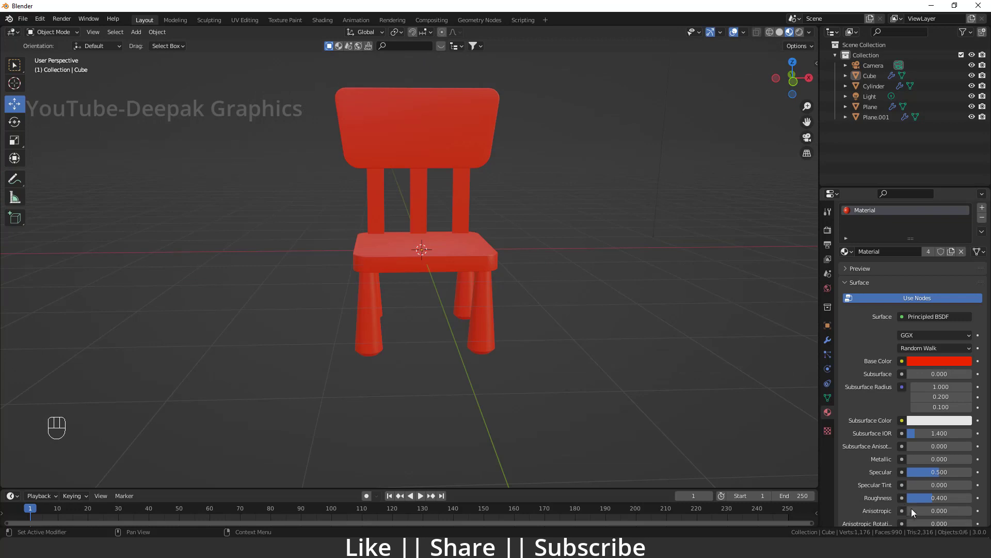
drag(932, 497, 923, 498)
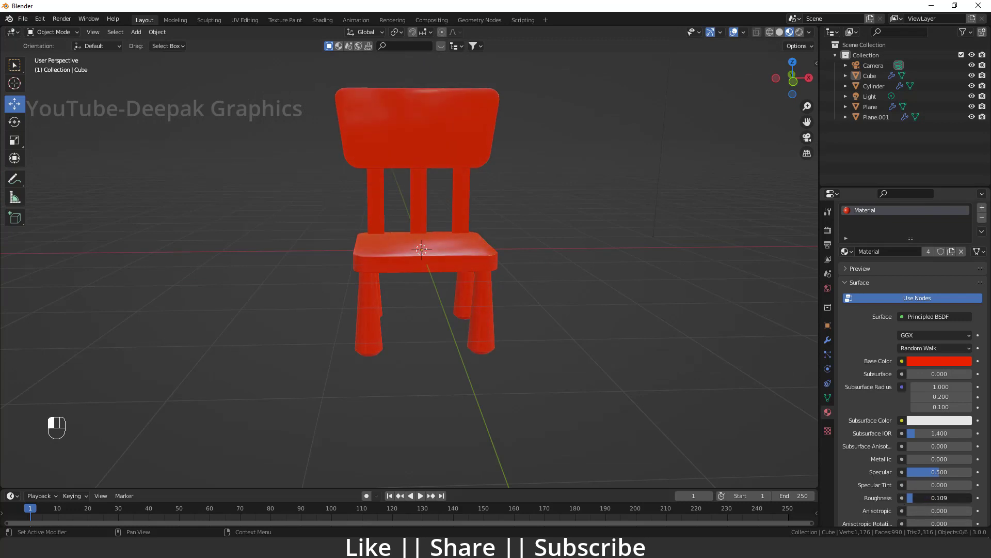
drag(939, 497, 950, 498)
middle_drag(639, 317, 463, 281)
scroll(478, 192, up, 3)
middle_drag(479, 192, 568, 200)
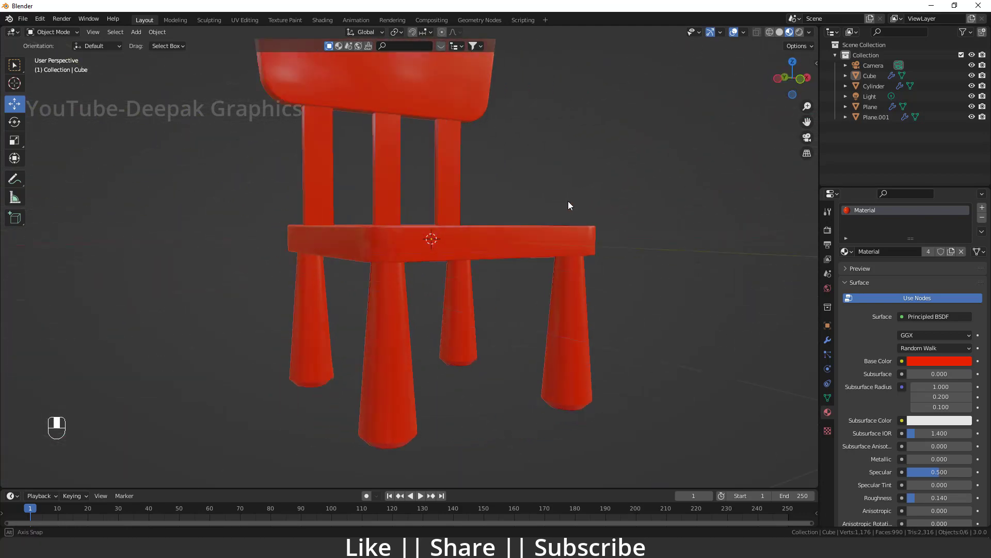
scroll(507, 231, down, 5)
middle_drag(507, 231, 480, 247)
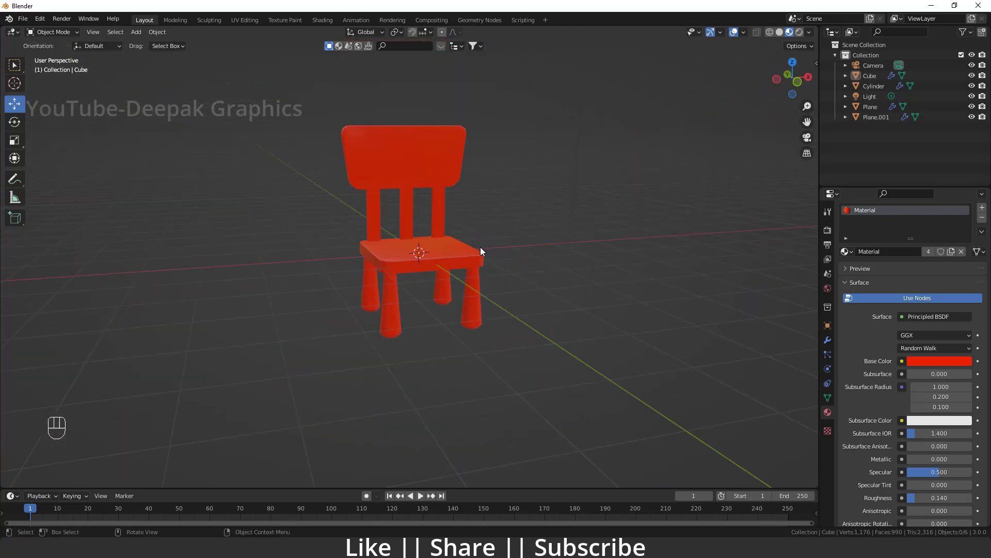